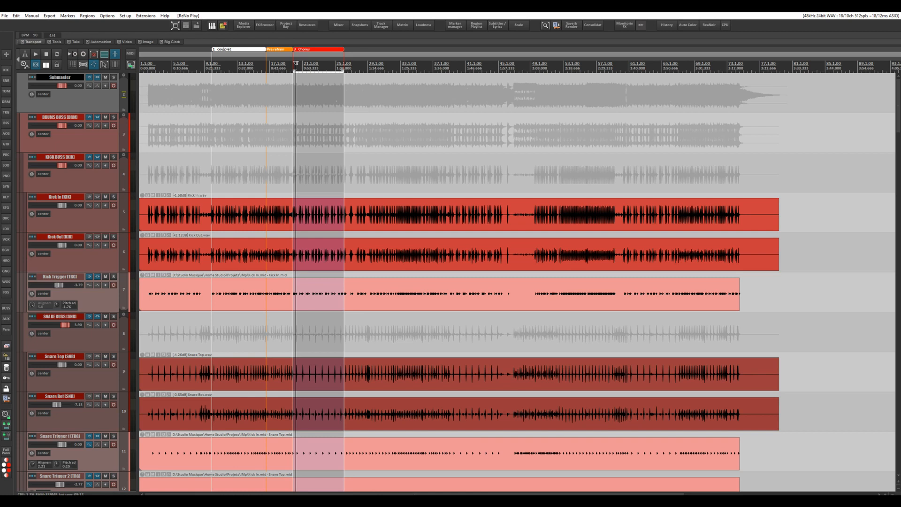
Set the automation mode of the Lead Vox Buss track to Latch Preview
scroll(309, 151, "down", 10)
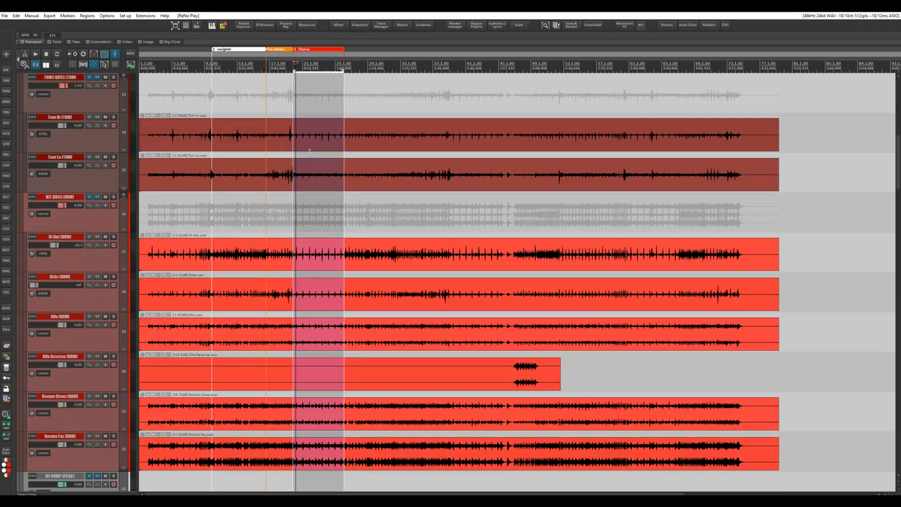
scroll(309, 151, "down", 13)
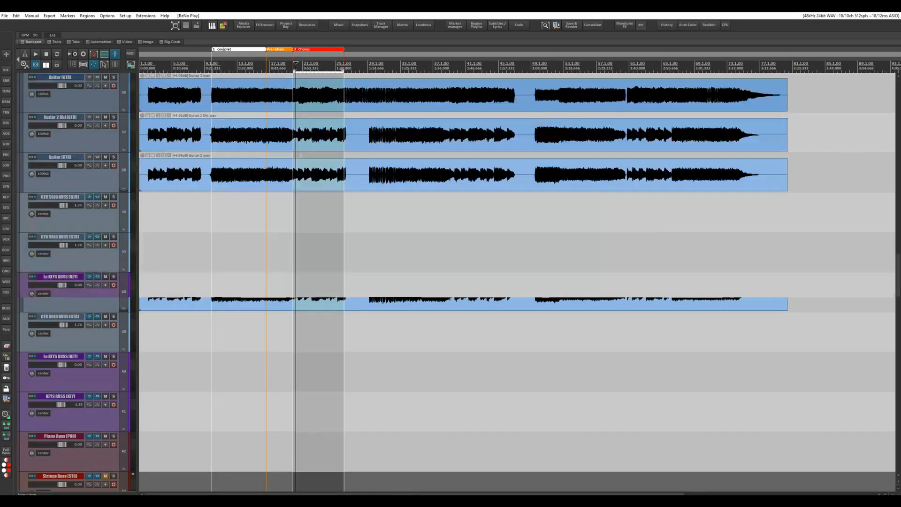
scroll(301, 194, "down", 3)
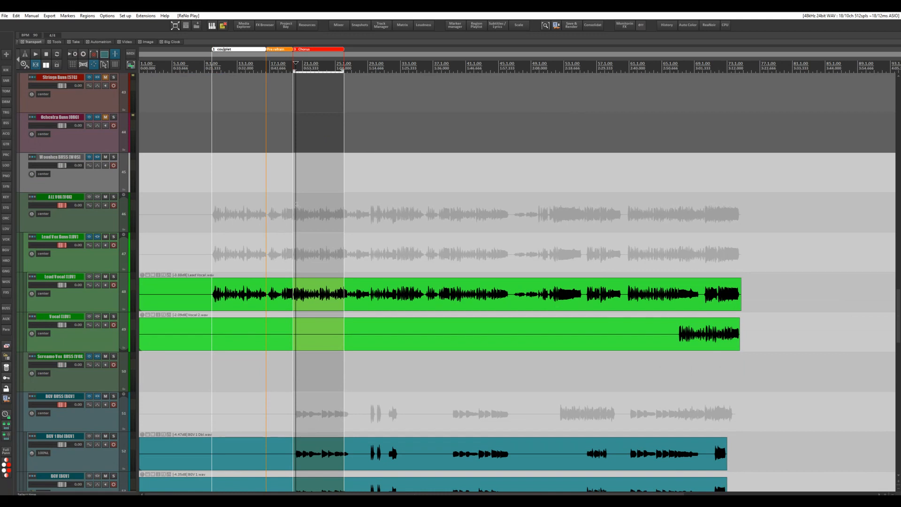
scroll(279, 198, "down", 1)
scroll(279, 197, "up", 5)
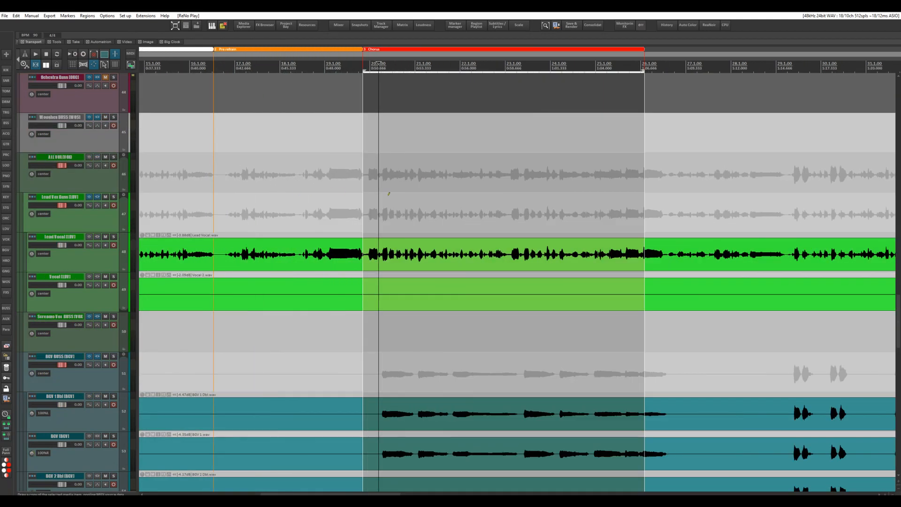
left_click(98, 207)
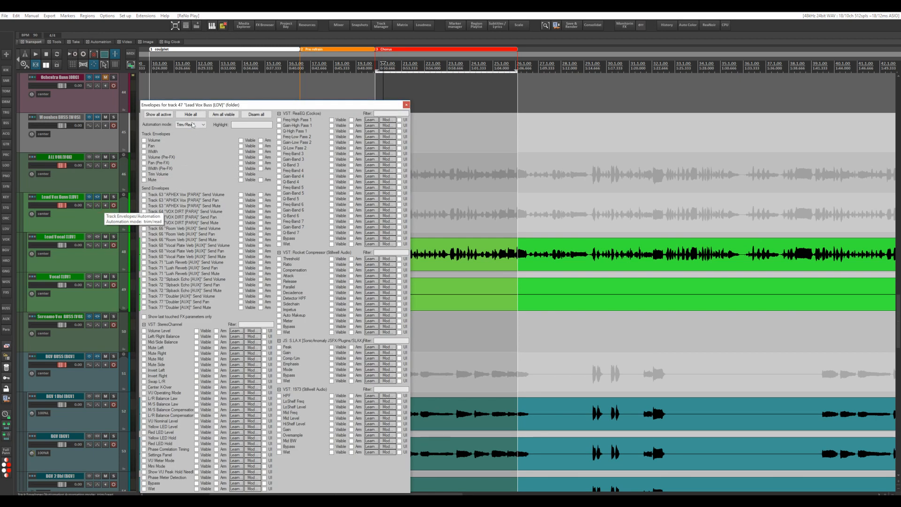
left_click(190, 125)
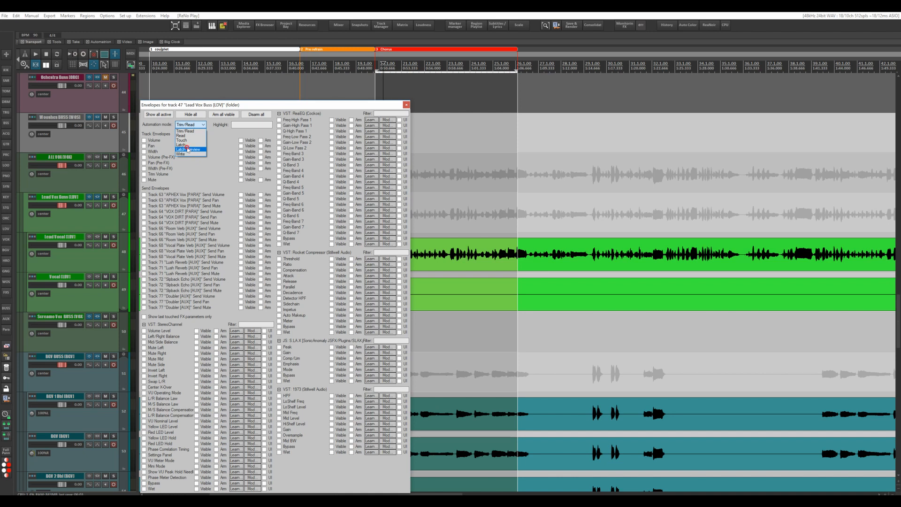
left_click(188, 149)
left_click(407, 105)
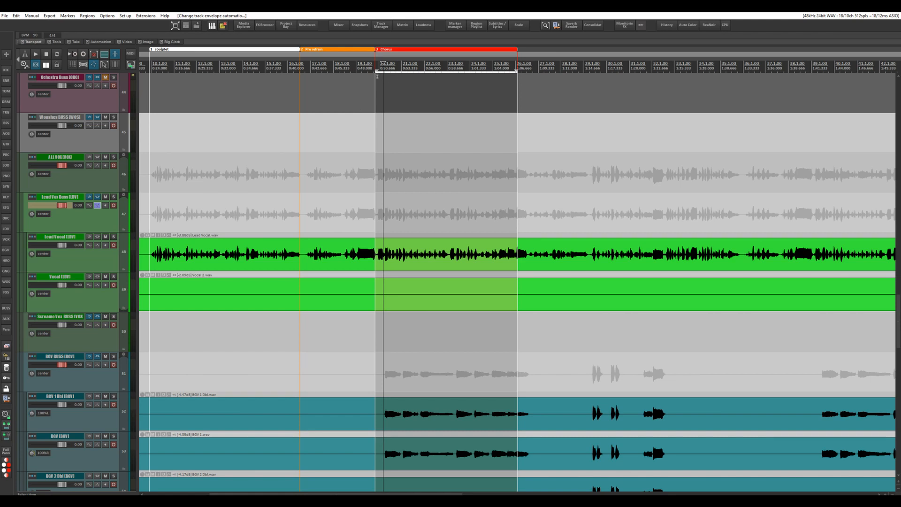
Turn on looping, play the Chorus section, and raise the Lead Vox Buss volume to +1.29 dB
left_click(371, 63)
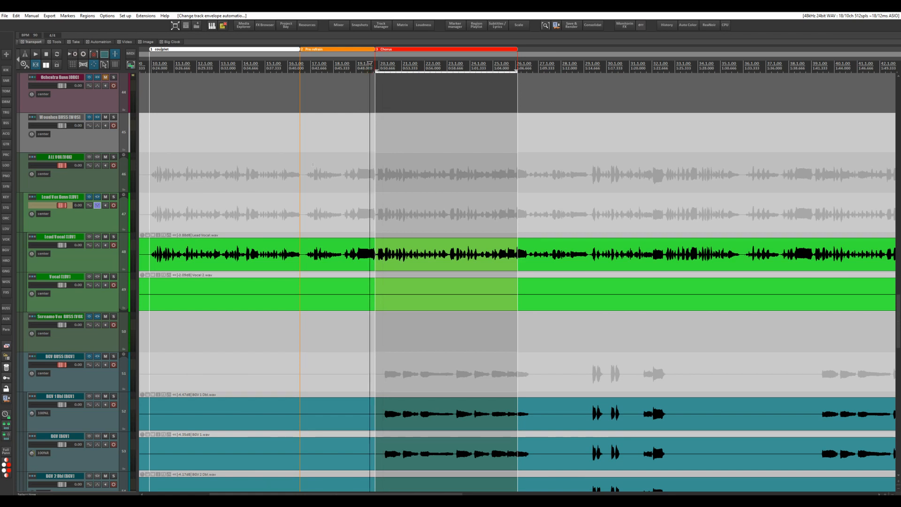
left_click(57, 54)
key("space")
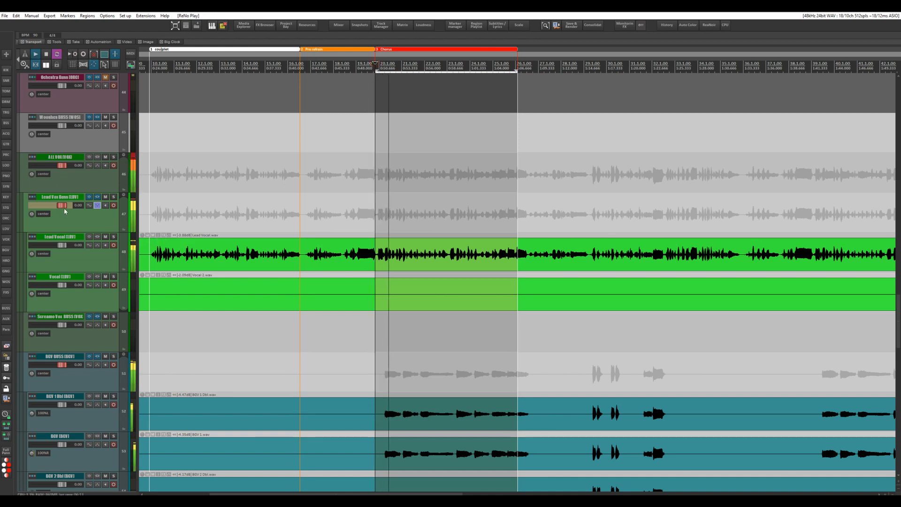
left_click_drag(63, 205, 65, 208)
key("space")
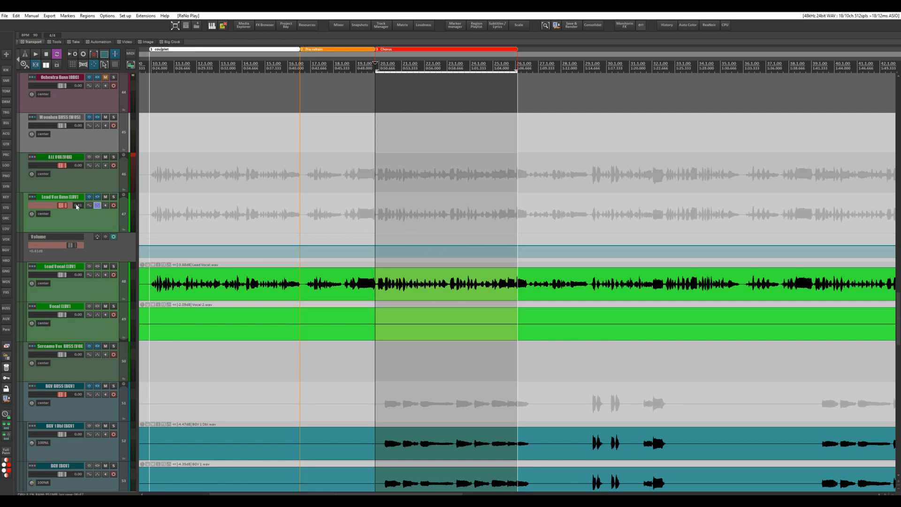
scroll(67, 208, "up", 2)
Look up which action is assigned to the Shift+W shortcut in the action list
left_click(125, 15)
left_click(141, 34)
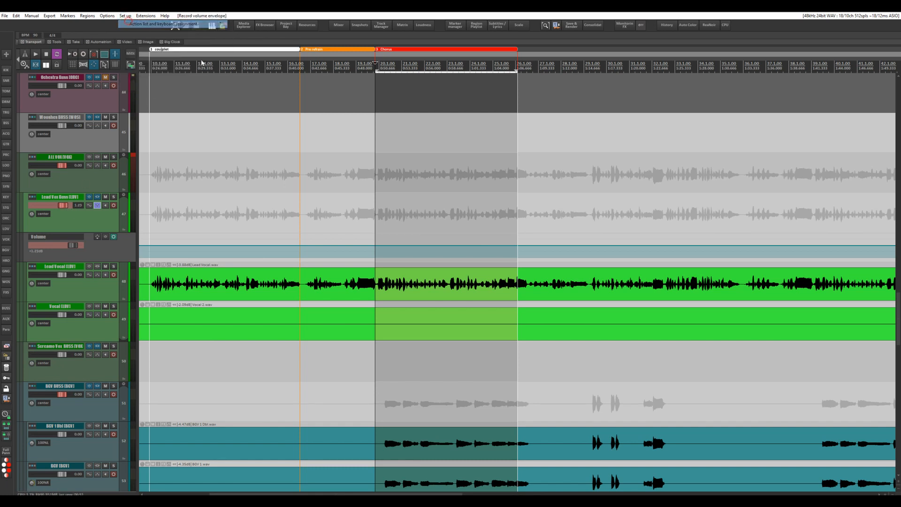
left_click(416, 142)
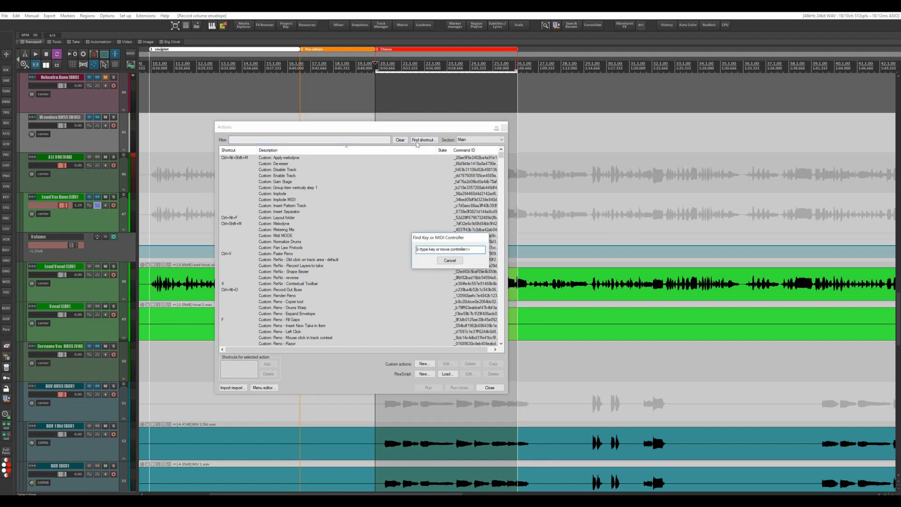
key("shift+w")
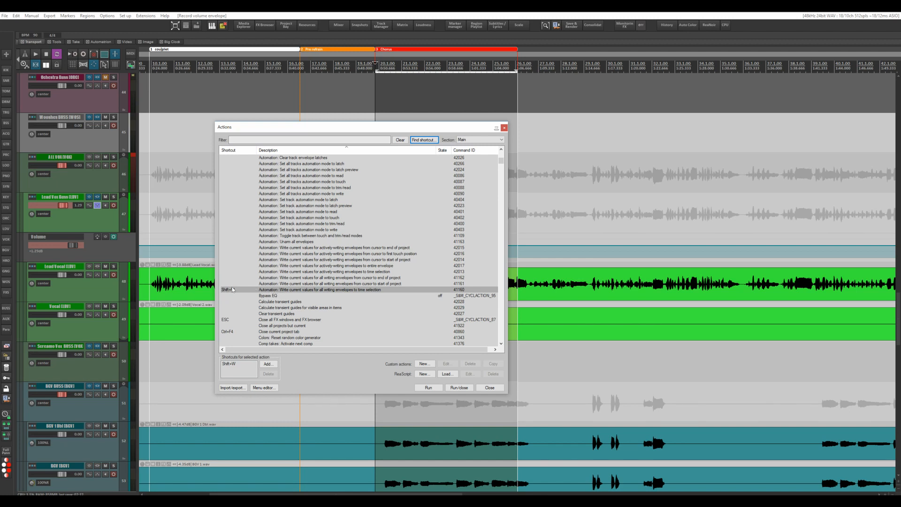
left_click(504, 129)
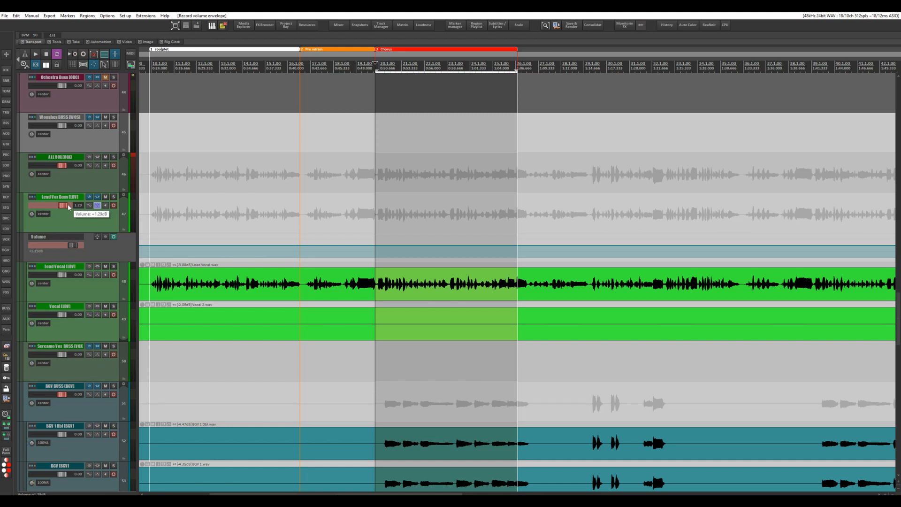
Audition the Chorus and write the current Lead Vox Buss volume to its envelope across the time selection
key("space")
mouse_move(67, 204)
left_mouse_down()
mouse_move(58, 203)
mouse_move(68, 207)
left_mouse_up()
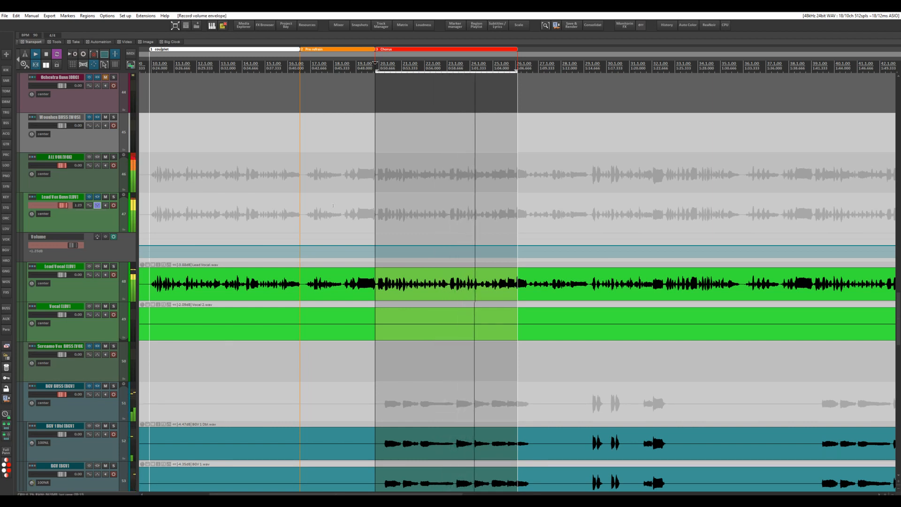
key("space")
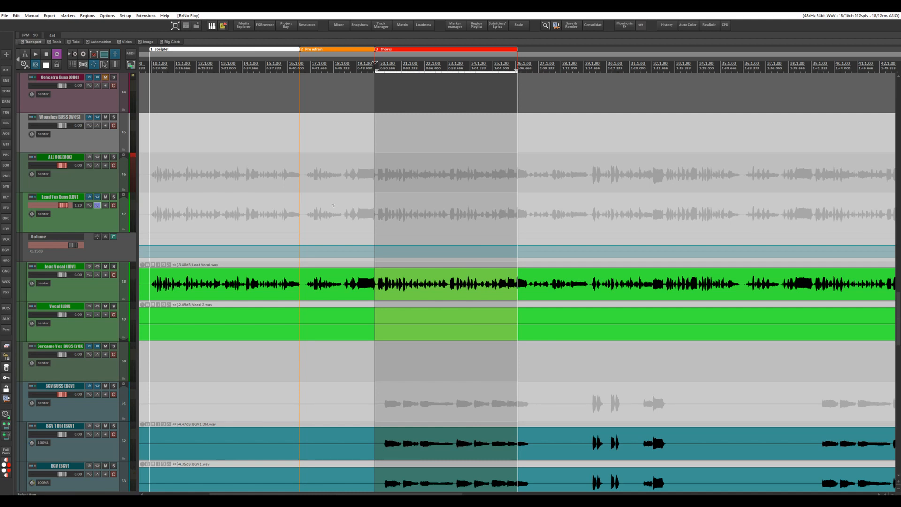
key("w")
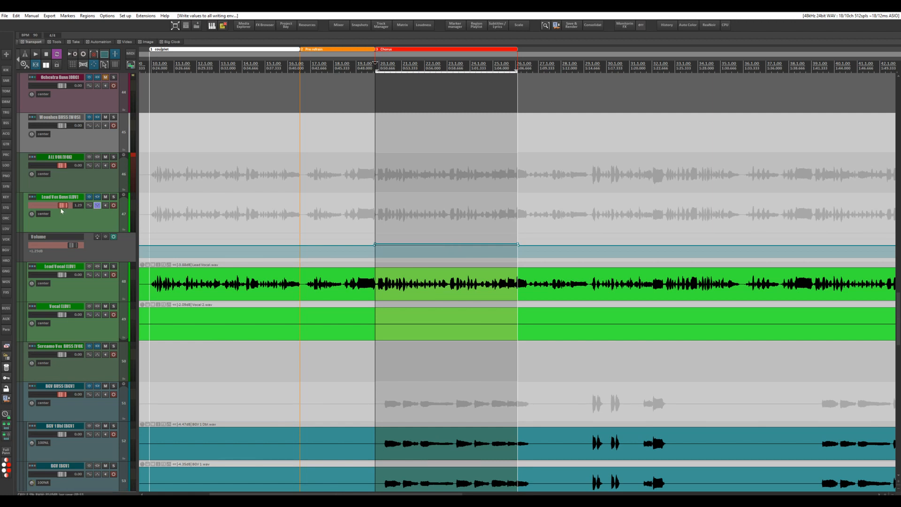
Set the Lead Vox Buss automation mode to Trim/Read and place the edit cursor early in the pre-chorus
left_click(97, 205)
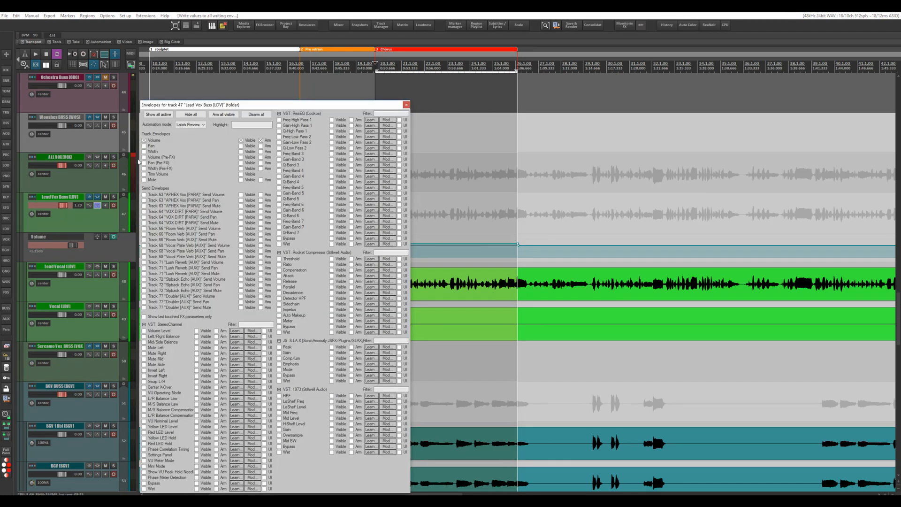
left_click(190, 124)
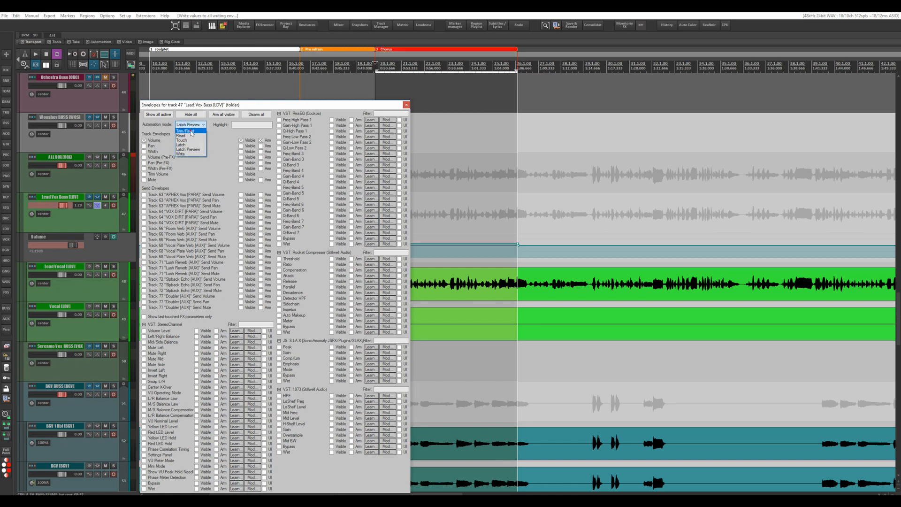
left_click(190, 132)
left_click(406, 104)
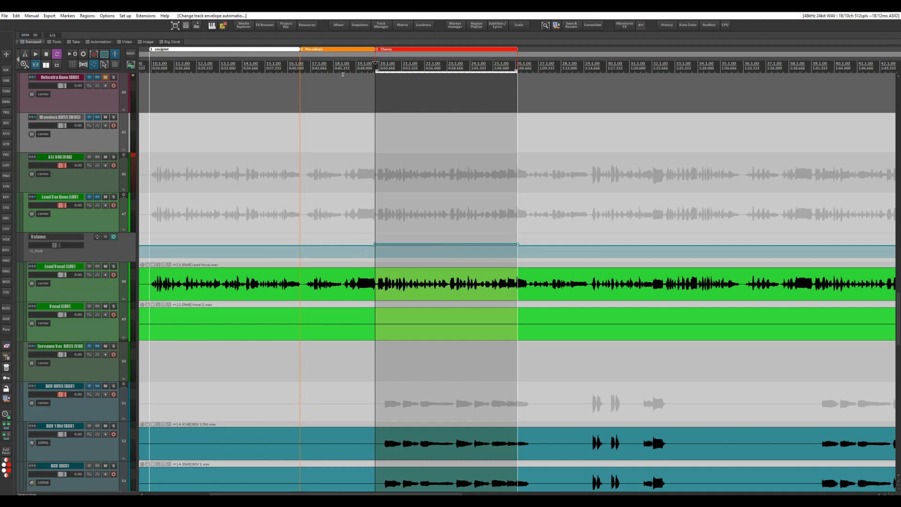
left_click(310, 66)
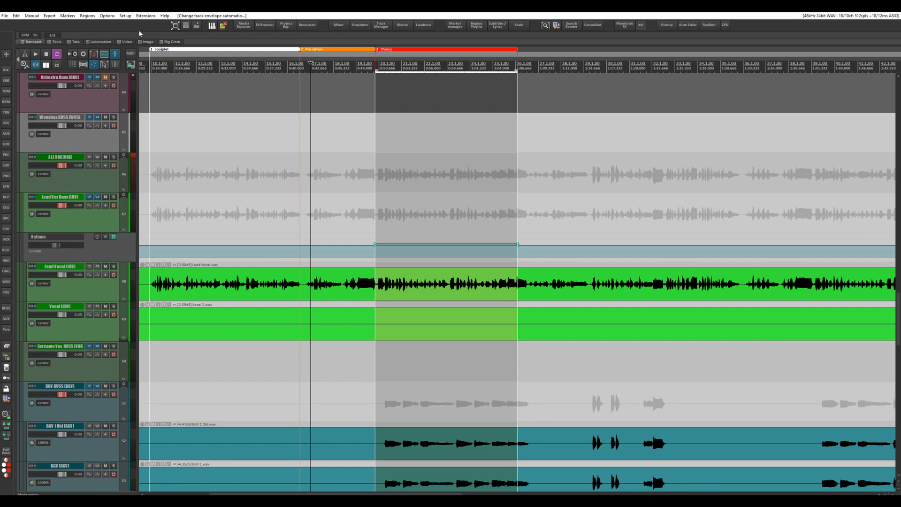
Filter the cycle actions by "latch" and examine the commands in the Latch Preview cycle action
left_click(146, 16)
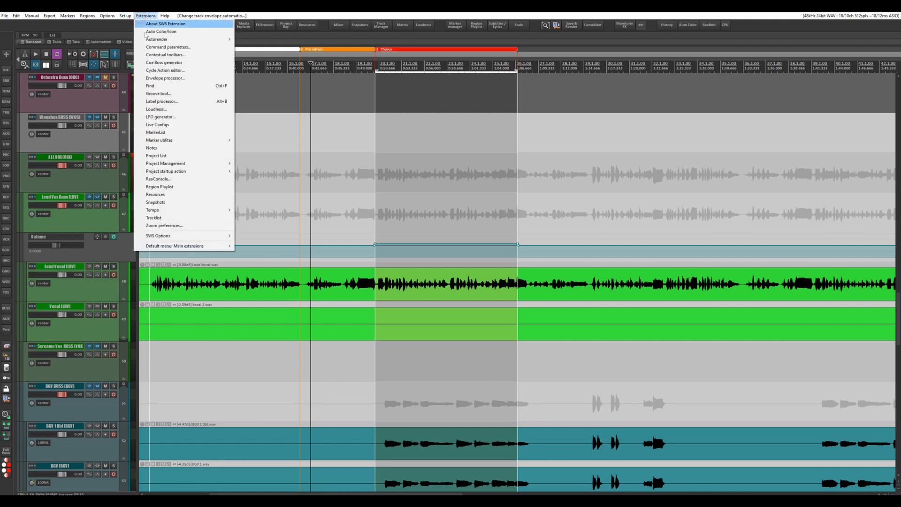
left_click(165, 70)
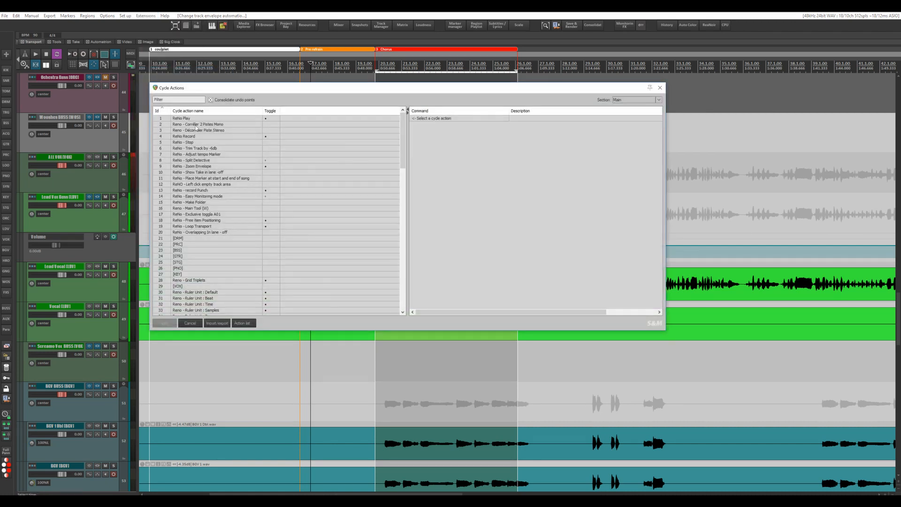
left_click(171, 100)
type("latch")
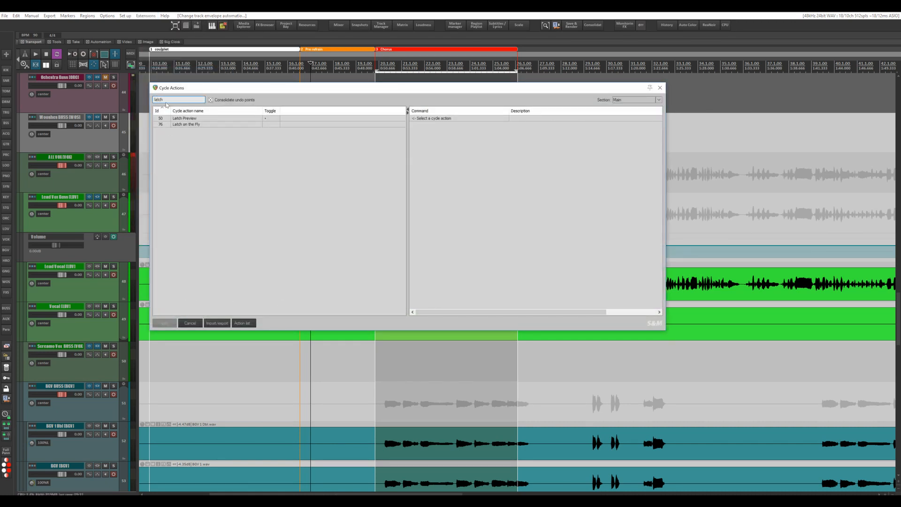
left_click(192, 119)
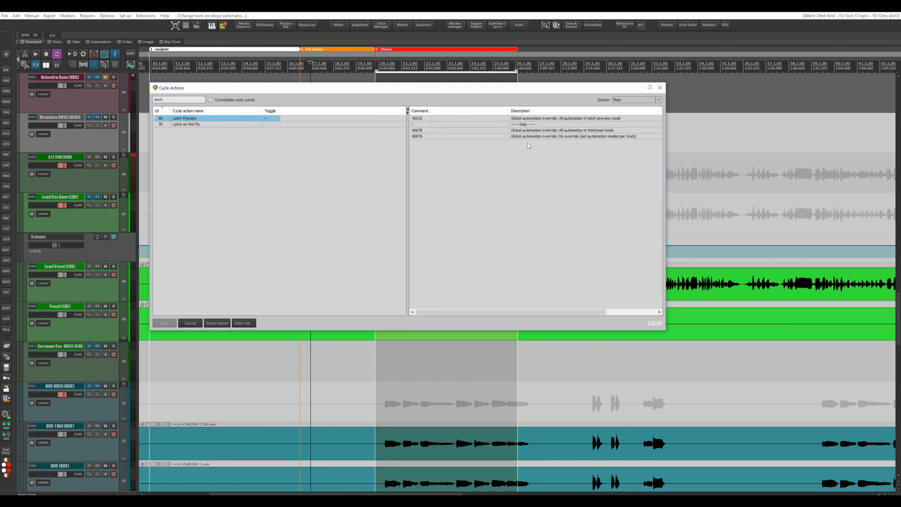
left_click_drag(559, 88, 601, 91)
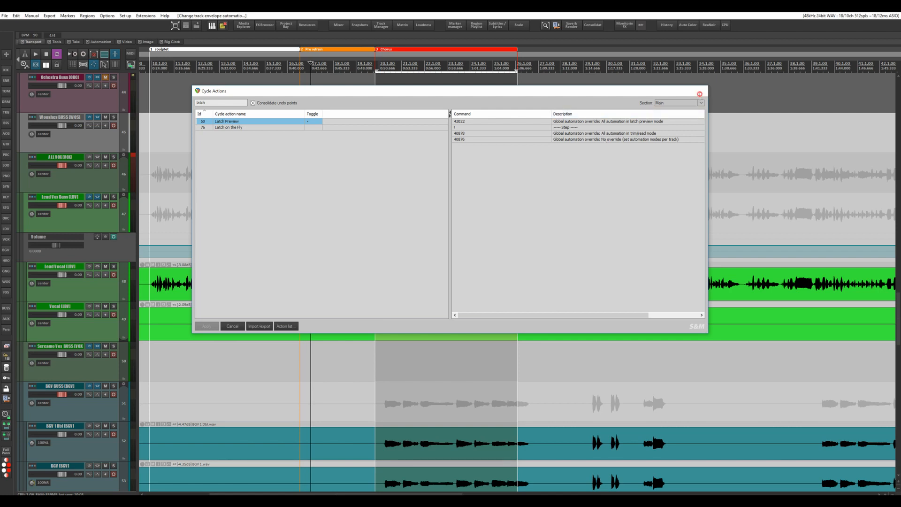
left_click(702, 90)
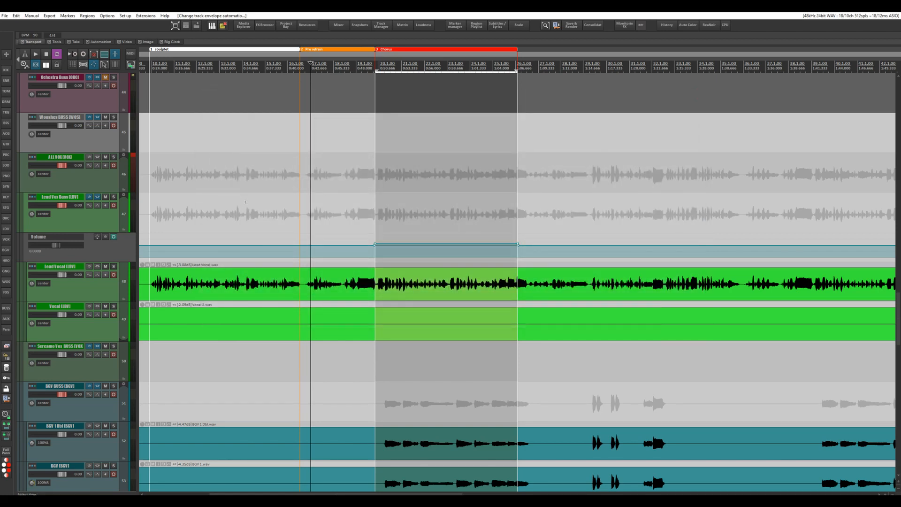
Look up which action is assigned to the L shortcut in the action list
left_click(133, 15)
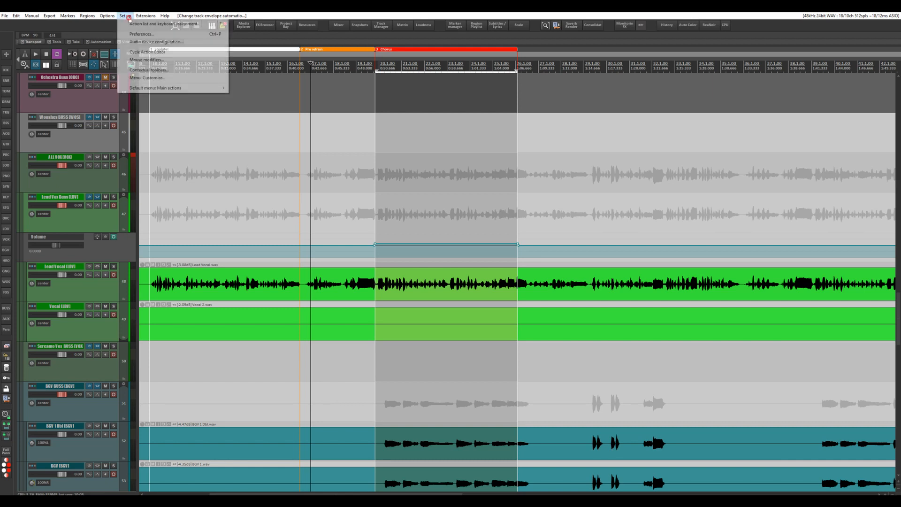
left_click(139, 24)
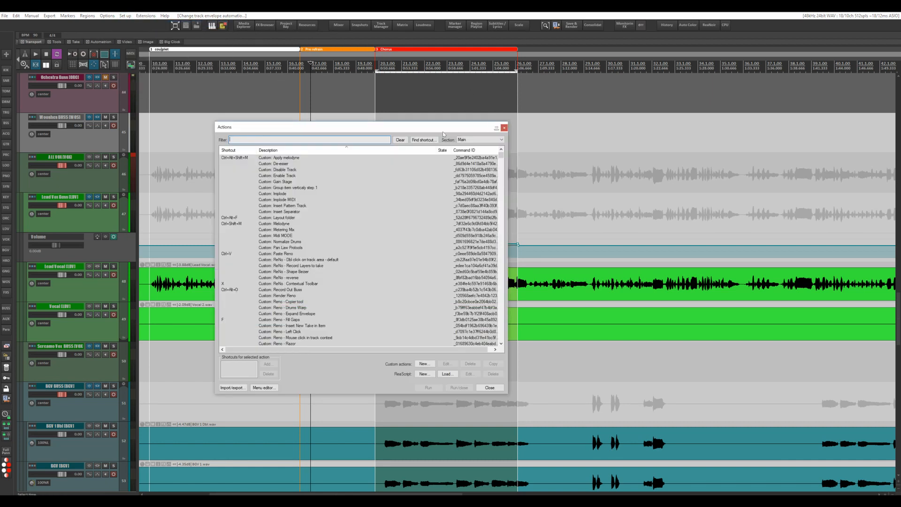
left_click(424, 141)
key("l")
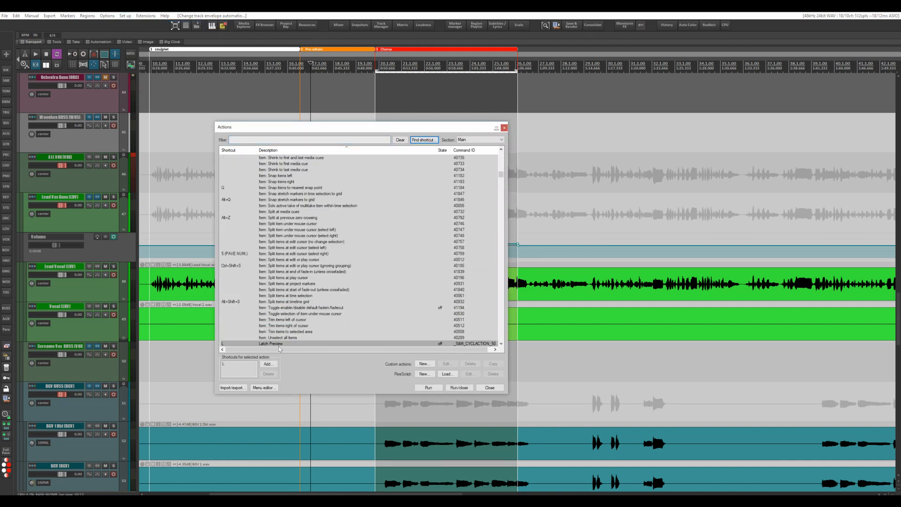
left_click(504, 128)
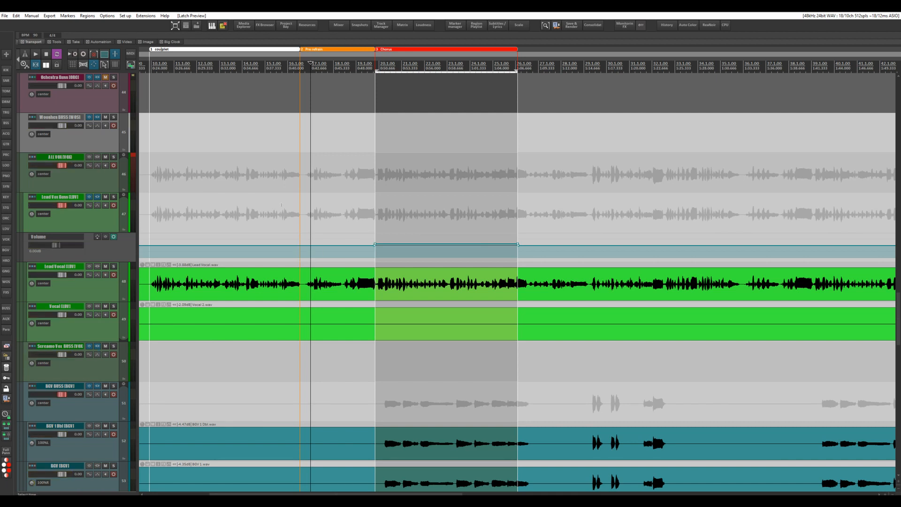
Set the time selection to the couplet region and start looped playback of it
scroll(276, 204, "left", 2)
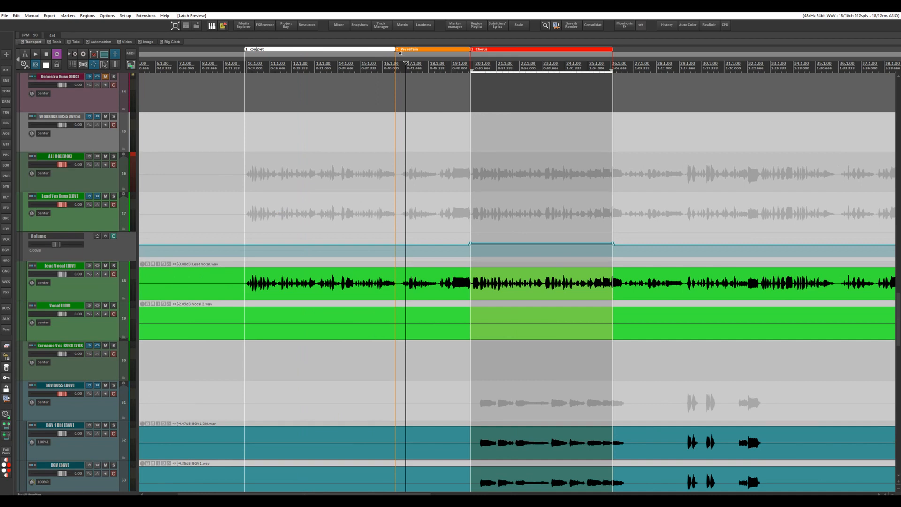
left_click(355, 49)
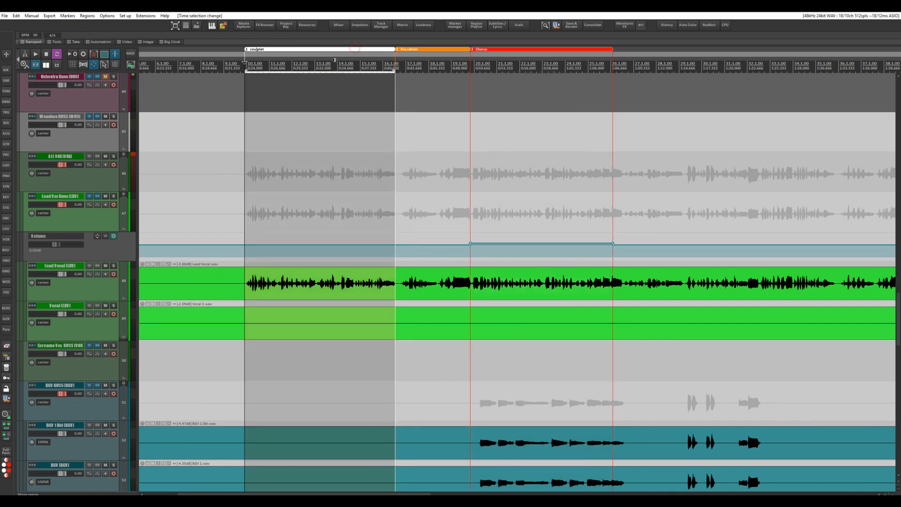
key("space")
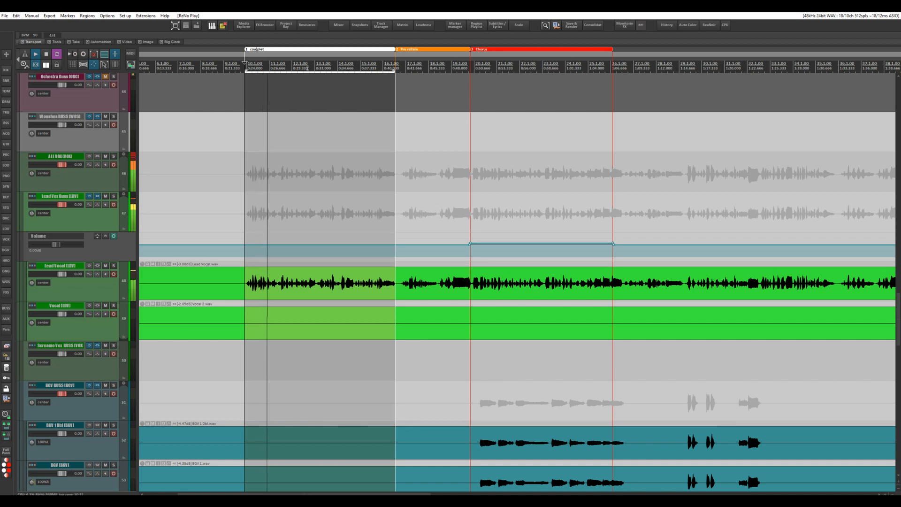
Set the time selection to the pre-chorus region and listen to a short stretch of it
scroll(311, 99, "down", 5)
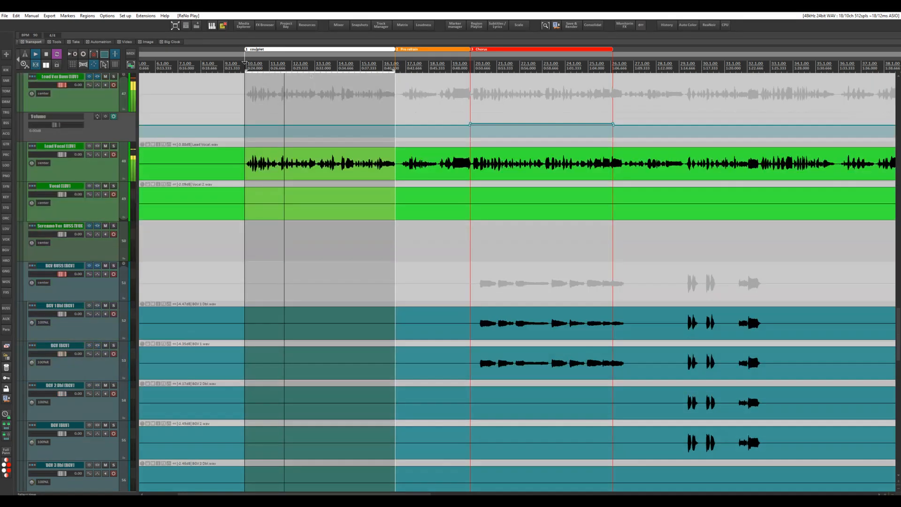
scroll(310, 100, "down", 3)
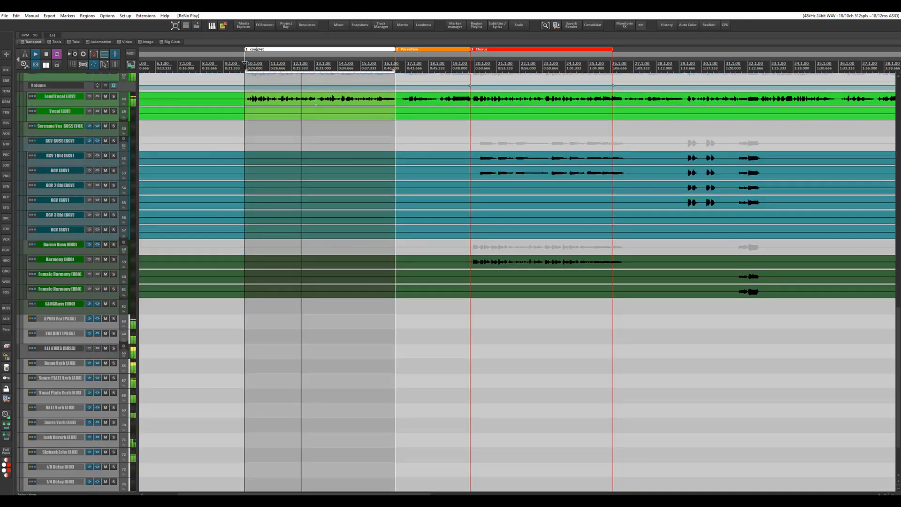
scroll(316, 105, "up", 4)
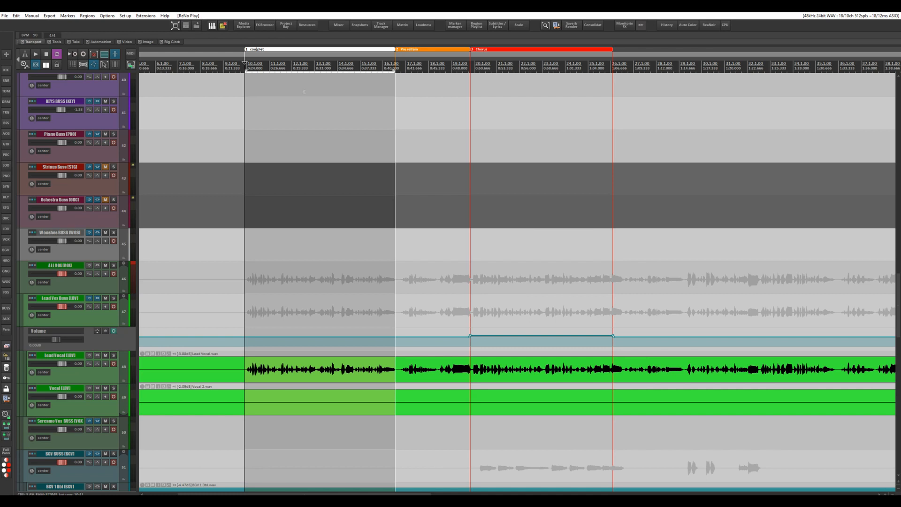
left_click(417, 50)
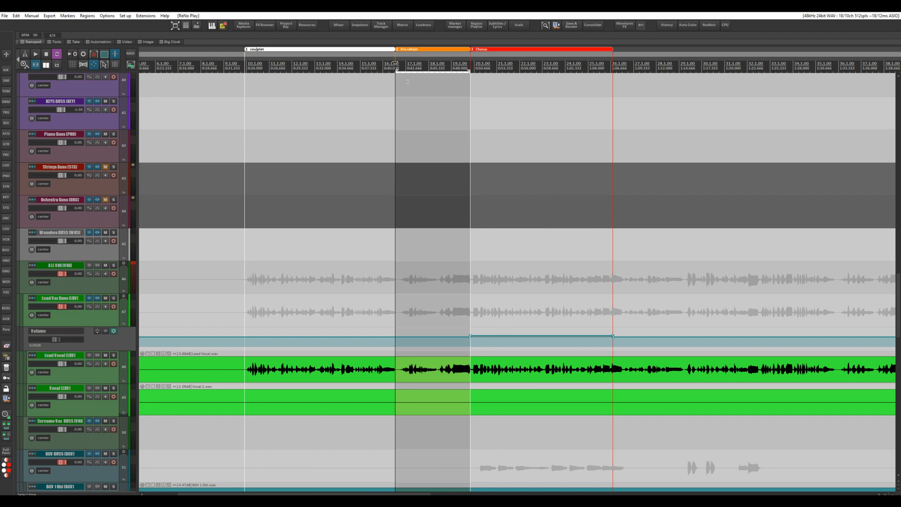
key("space")
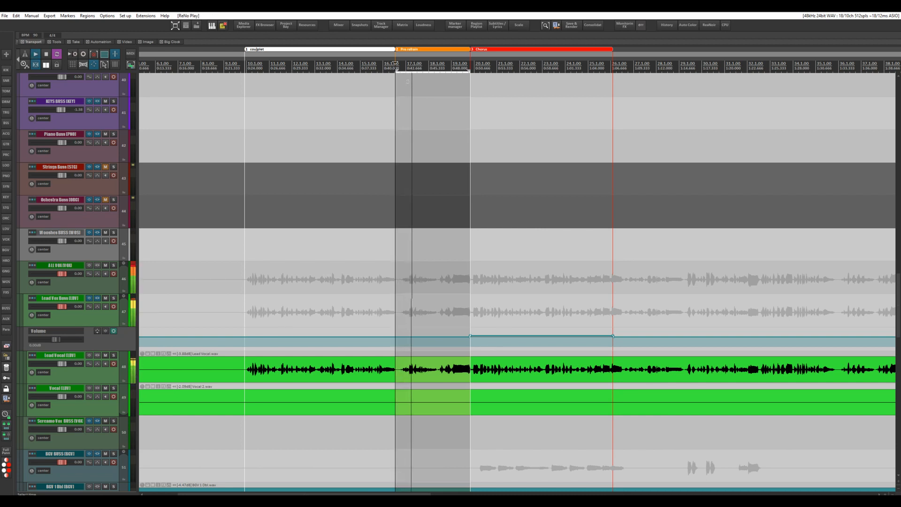
key("space")
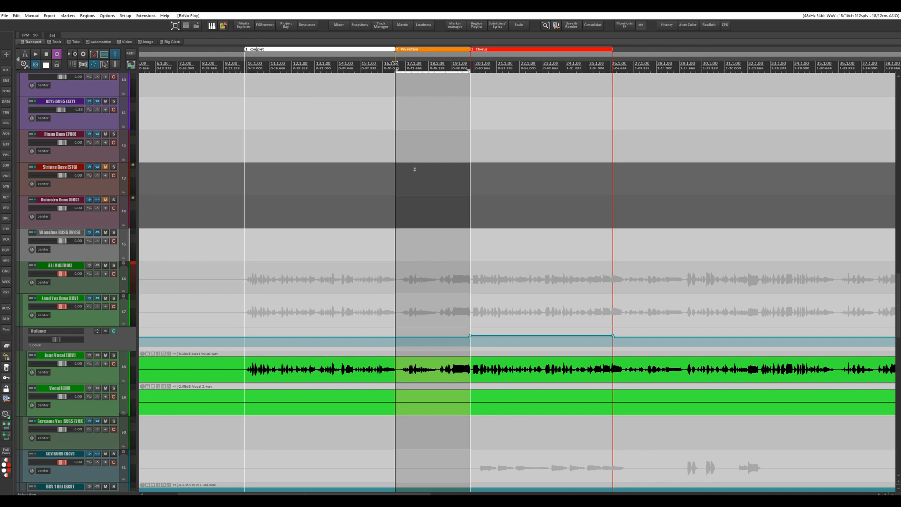
Switch the tracks to Latch Preview mode and start looped playback of the pre-chorus
scroll(414, 169, "up", 2)
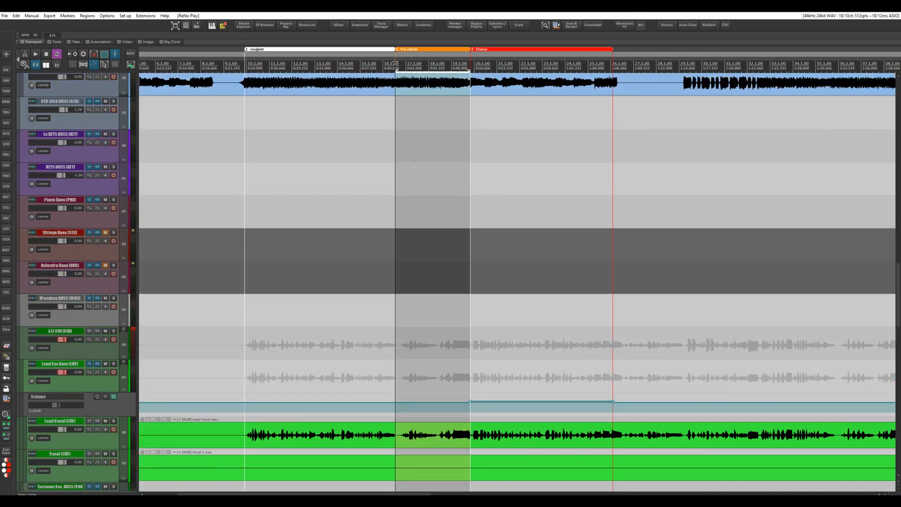
key("l")
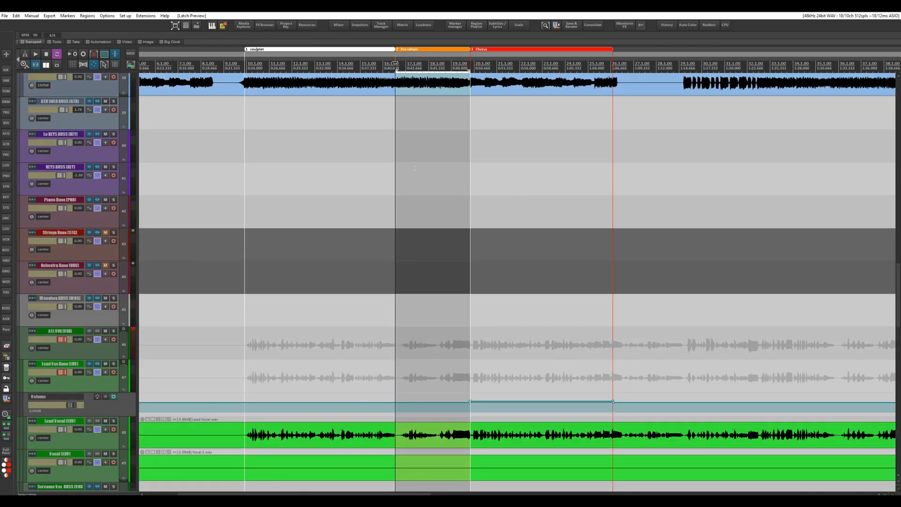
key("space")
Show the volume envelope of the GTR'S BUSS track and raise its volume to about 3.46 dB
scroll(415, 168, "up", 7)
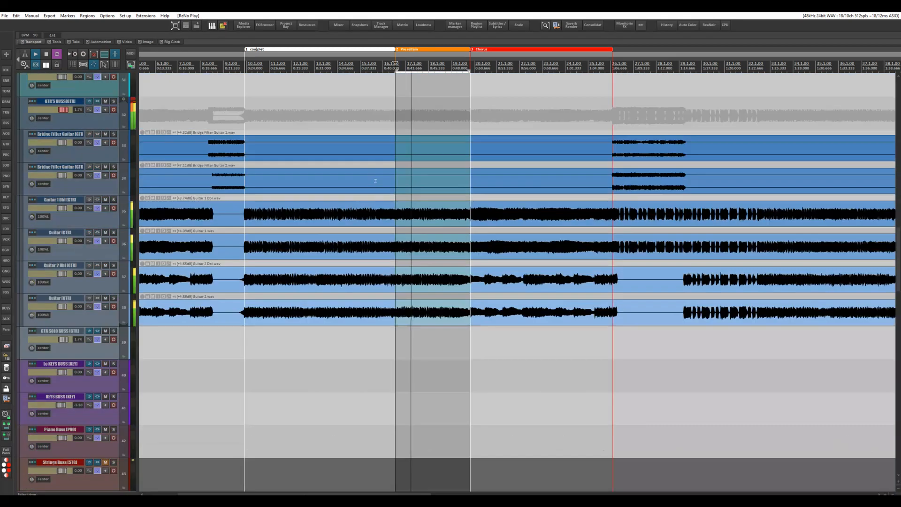
scroll(375, 181, "up", 2)
left_click(70, 157)
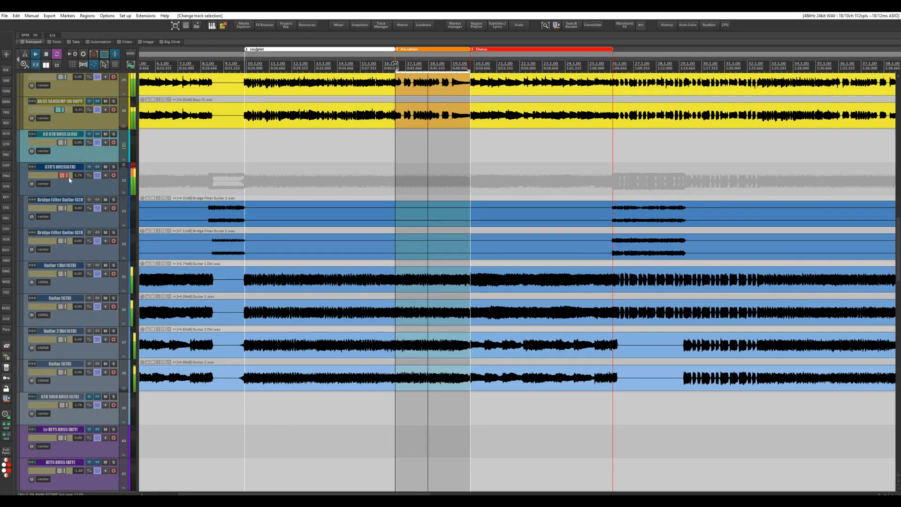
scroll(69, 180, "up", 3)
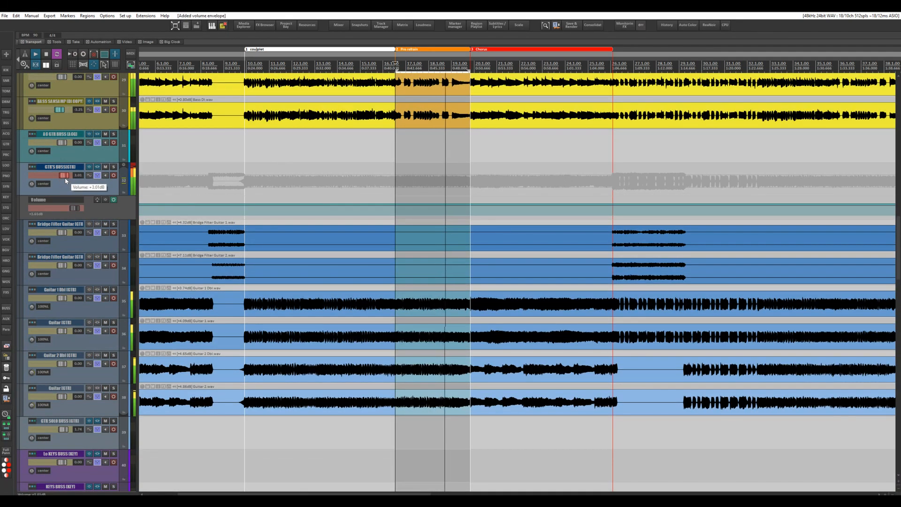
scroll(65, 177, "up", 1)
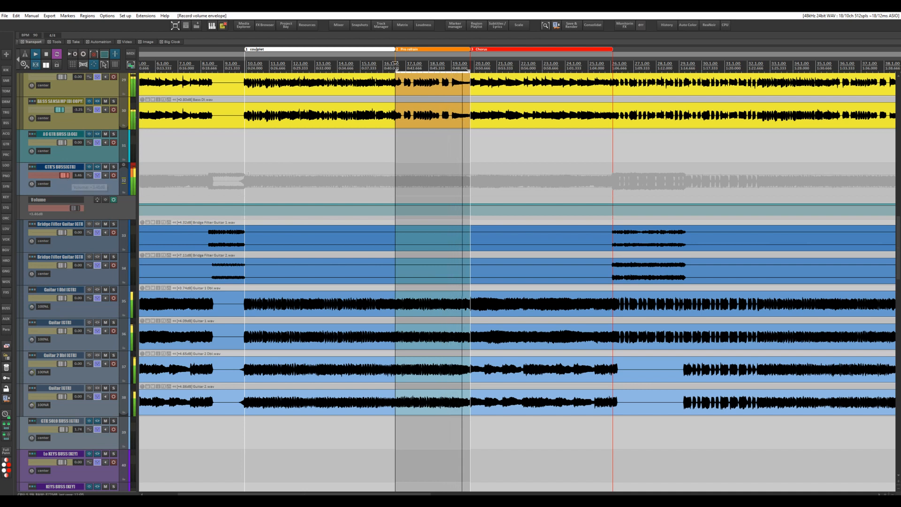
Show the volume envelope of the BASS BUSS track and set its volume to 0.87 dB
scroll(66, 177, "up", 4)
left_click(72, 151)
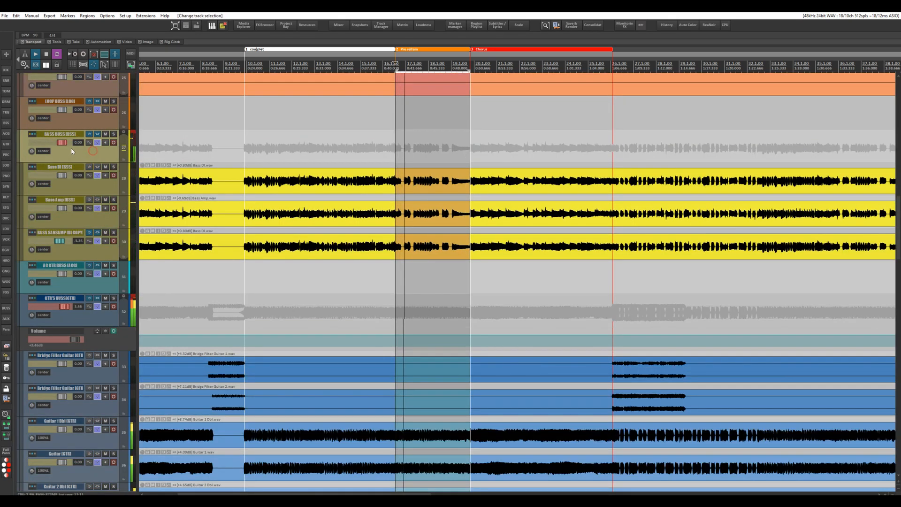
scroll(62, 143, "up", 3)
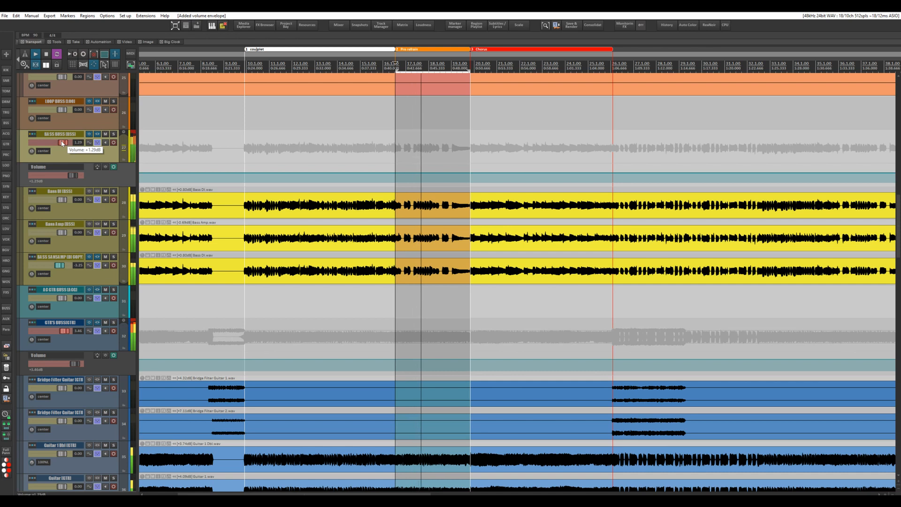
scroll(62, 143, "down", 1)
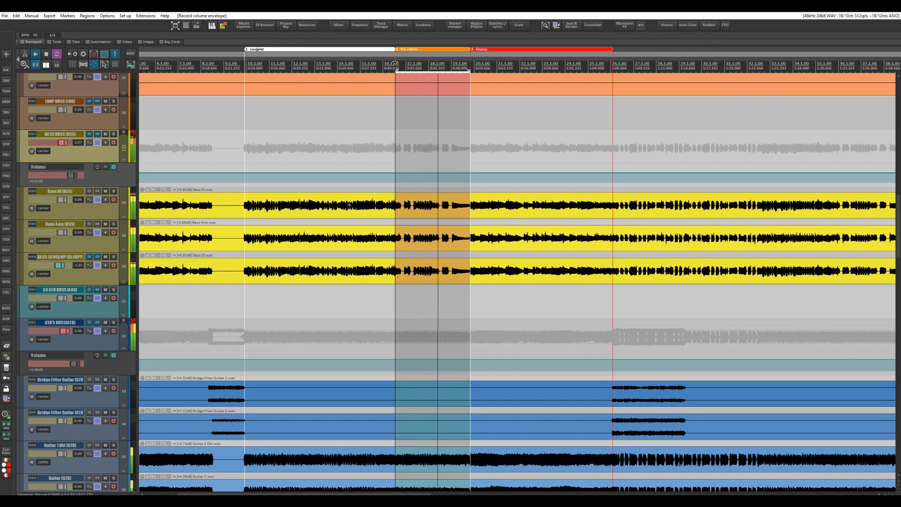
Raise the Lead Vox Buss volume to about 0.41 dB for the pre-chorus
scroll(90, 182, "down", 10)
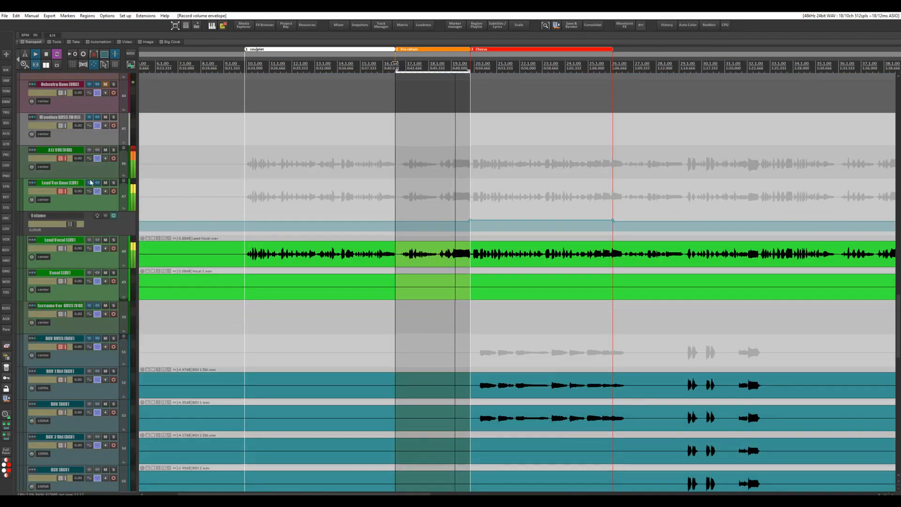
scroll(64, 194, "up", 1)
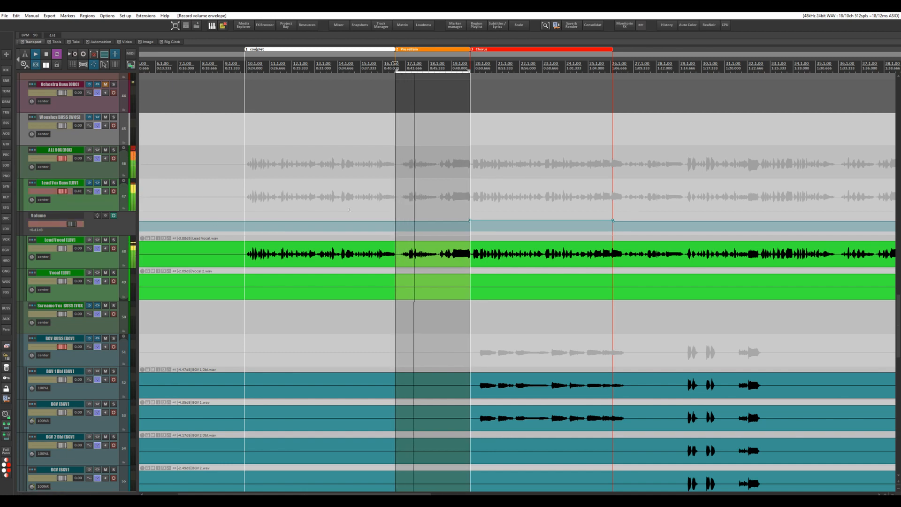
Stop playback, write the latched volume values to the pre-chorus time selection, and turn Latch Preview off
scroll(385, 198, "up", 5)
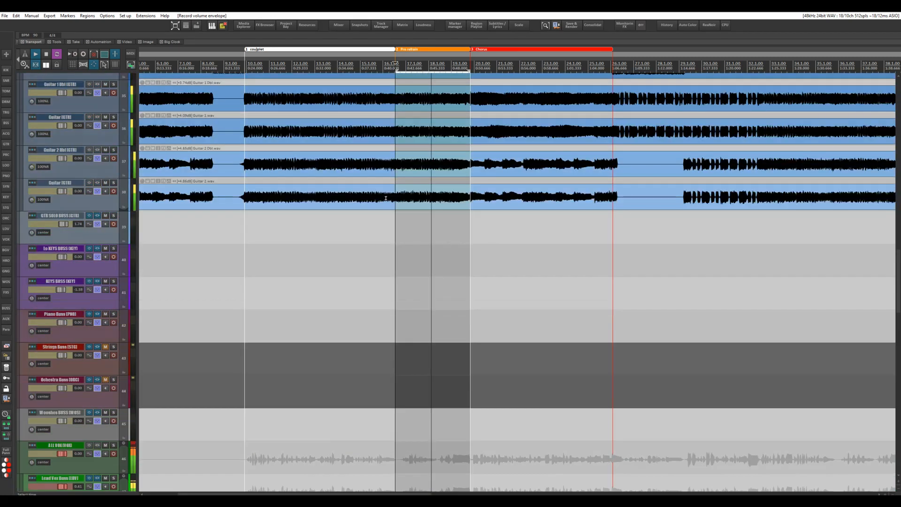
scroll(385, 198, "up", 4)
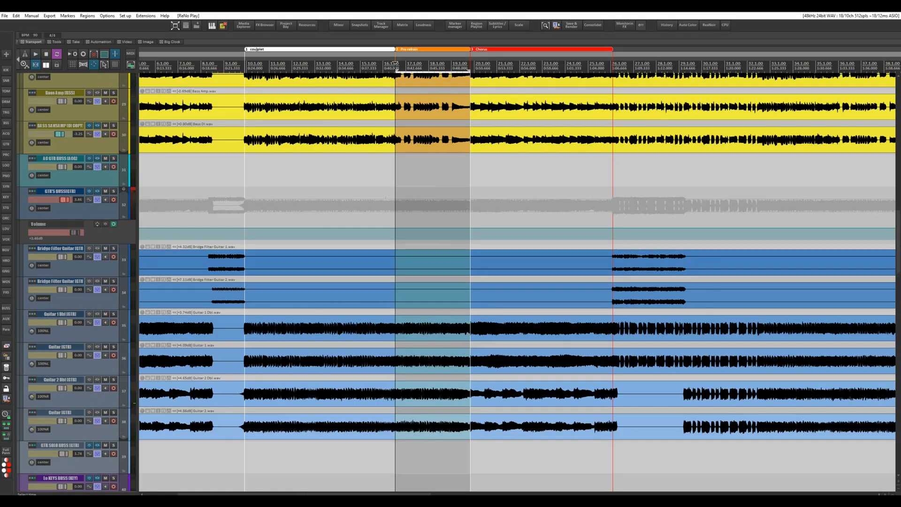
scroll(385, 198, "up", 2)
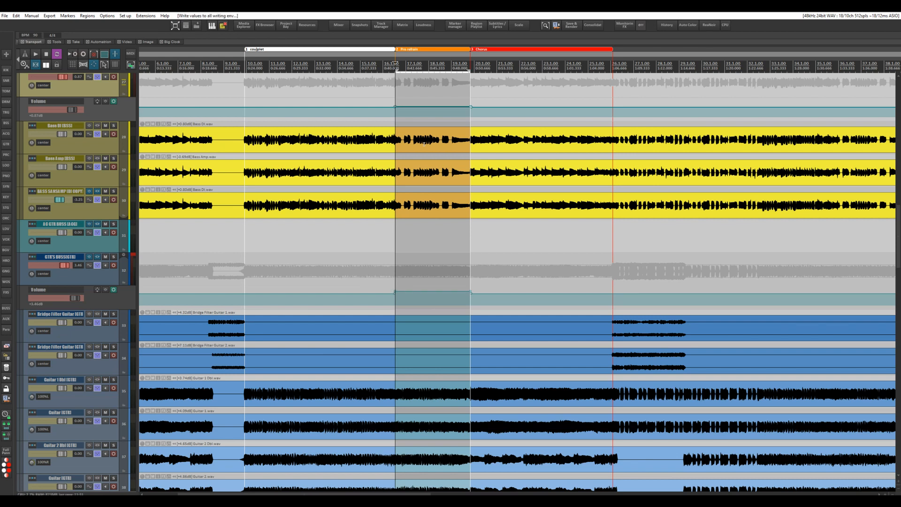
scroll(423, 145, "down", 9)
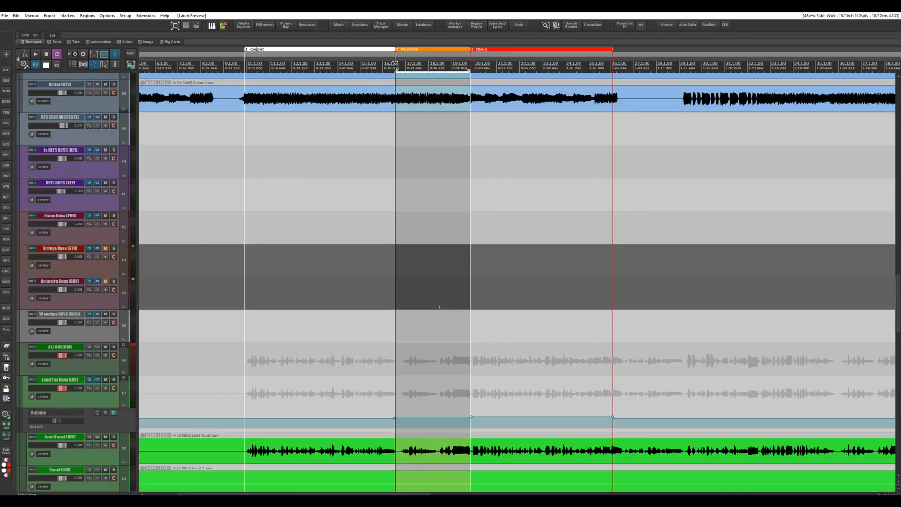
Check the volume envelopes written across the pre-chorus on the Lead Vox, guitar and bass busses
scroll(414, 191, "down", 1)
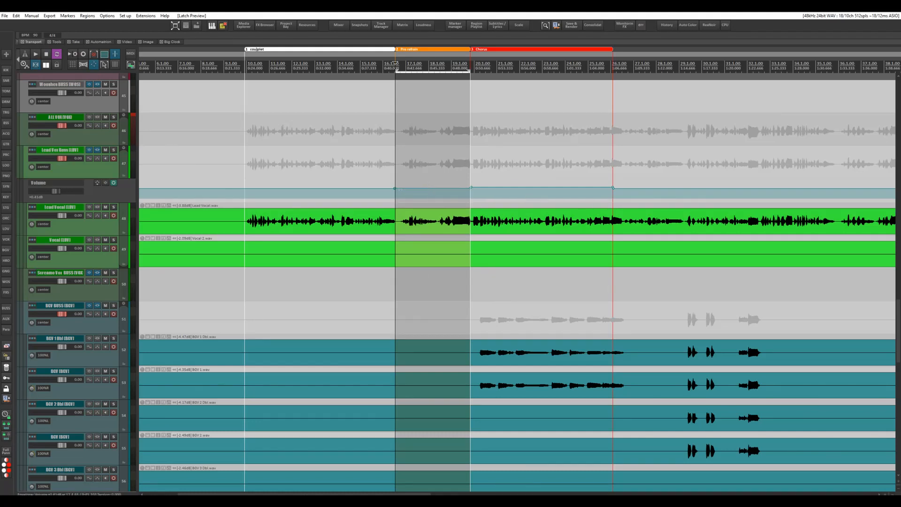
scroll(426, 195, "up", 10)
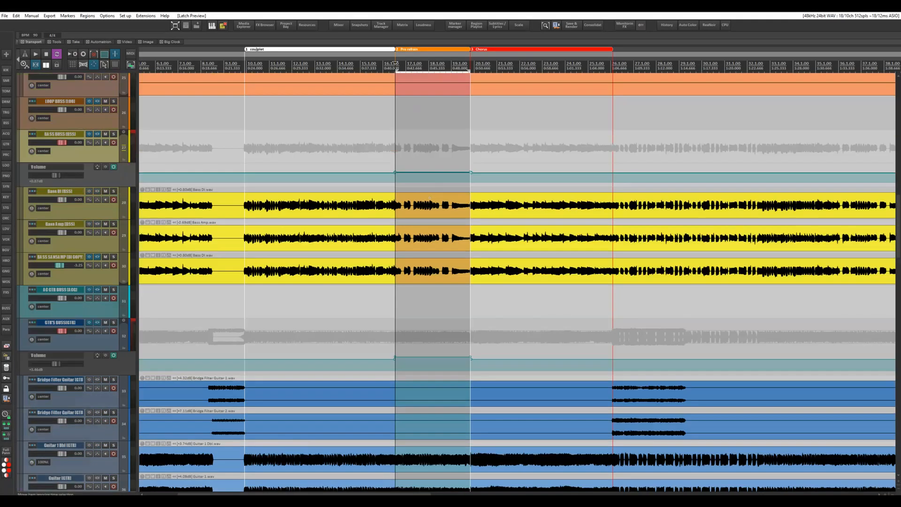
scroll(422, 258, "up", 2)
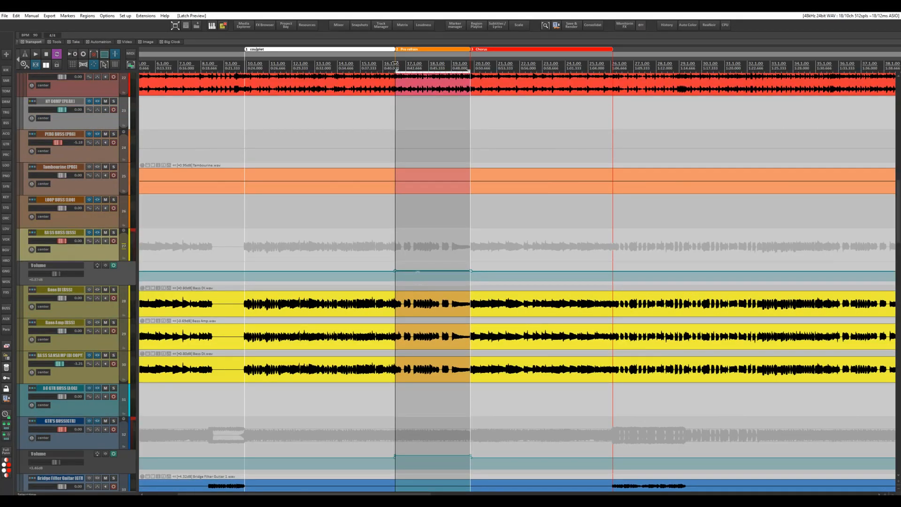
mouse_move(419, 269)
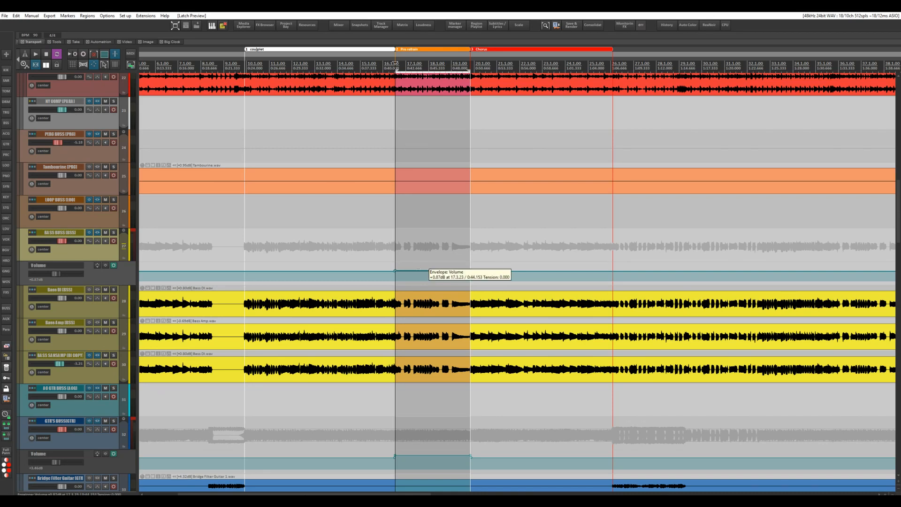
scroll(418, 269, "up", 3)
scroll(455, 155, "down", 5)
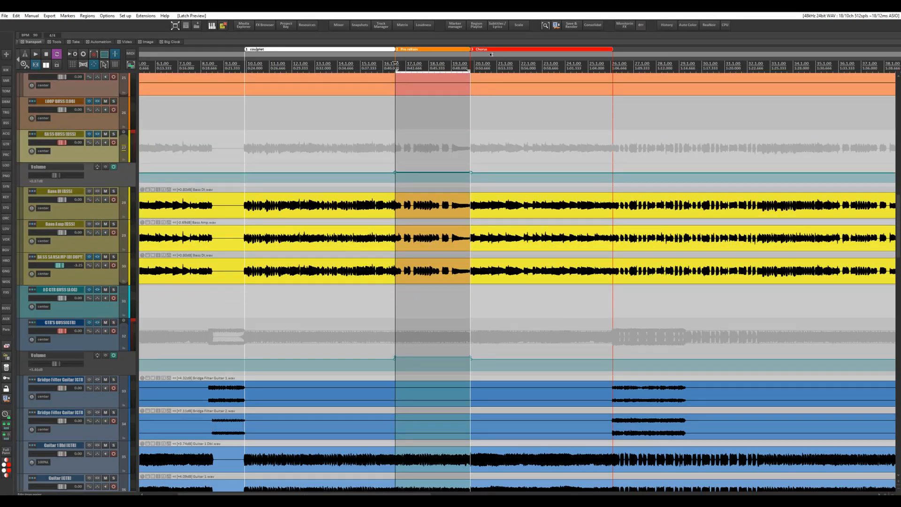
Set the time selection to the Chorus region and play it with the tracks in Latch Preview mode
left_click(488, 52)
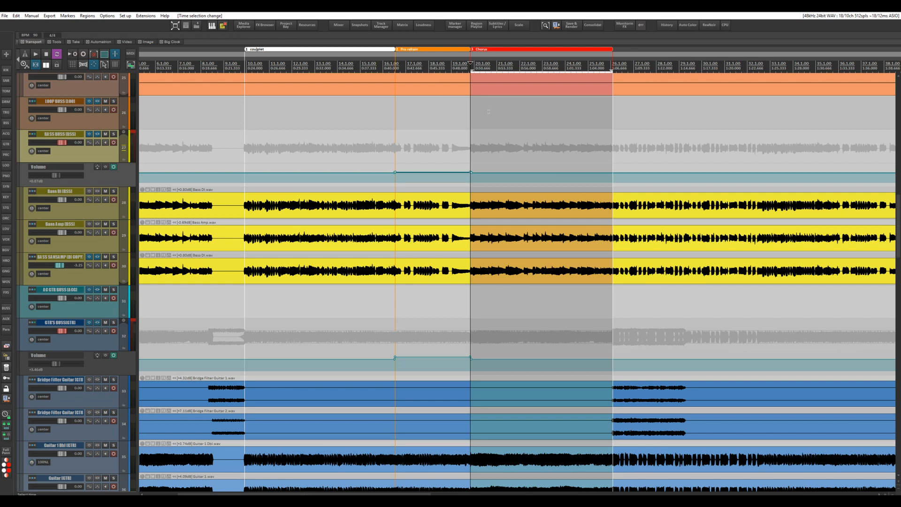
key("space")
key("space")
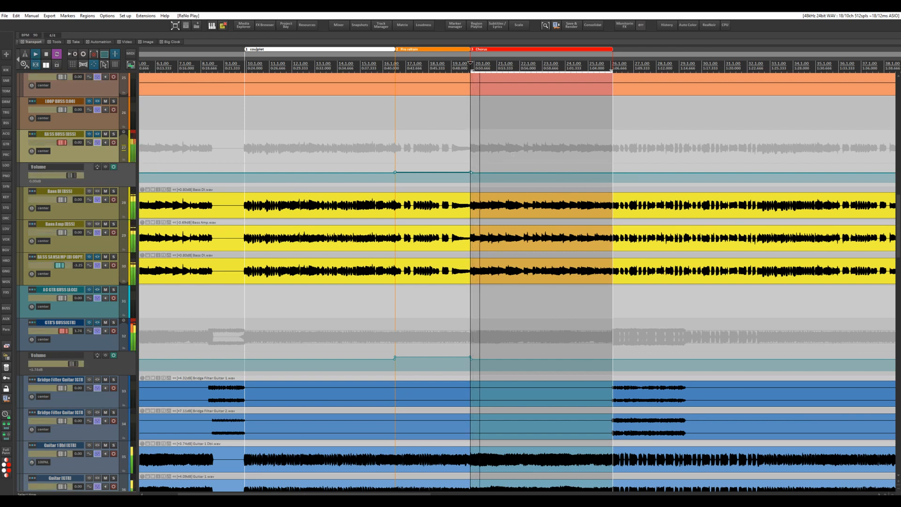
Show the volume envelope of the grey parallel COMP track above PERC BUSS and raise its volume to about 5.17 dB
scroll(140, 214, "up", 8)
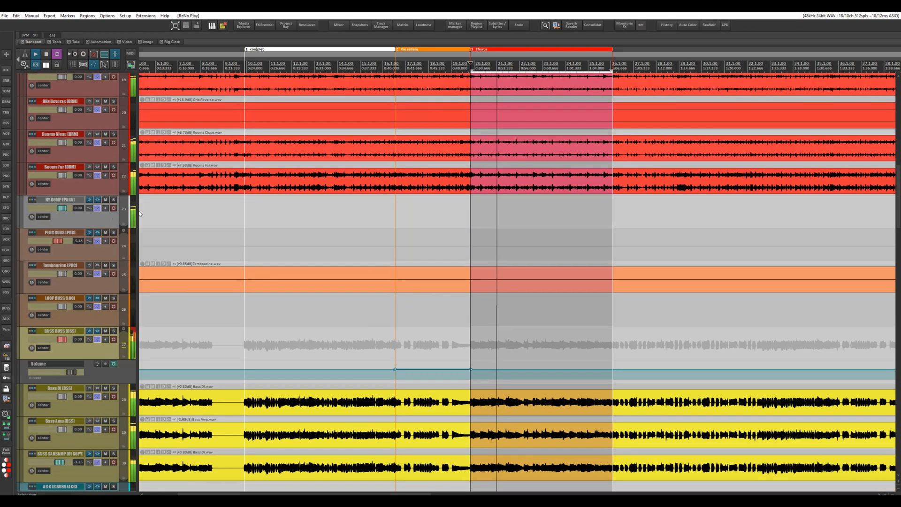
left_click(95, 217)
key("v")
left_click_drag(63, 211, 68, 214)
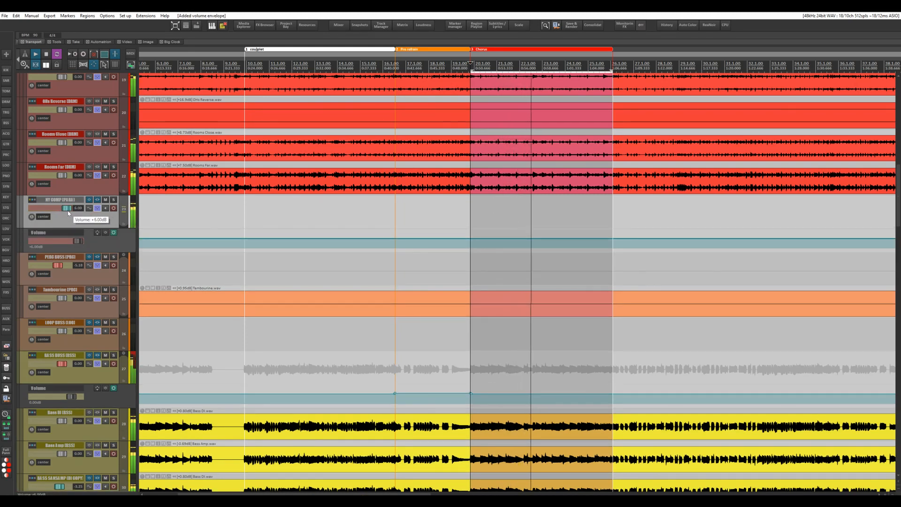
scroll(384, 271, "down", 10)
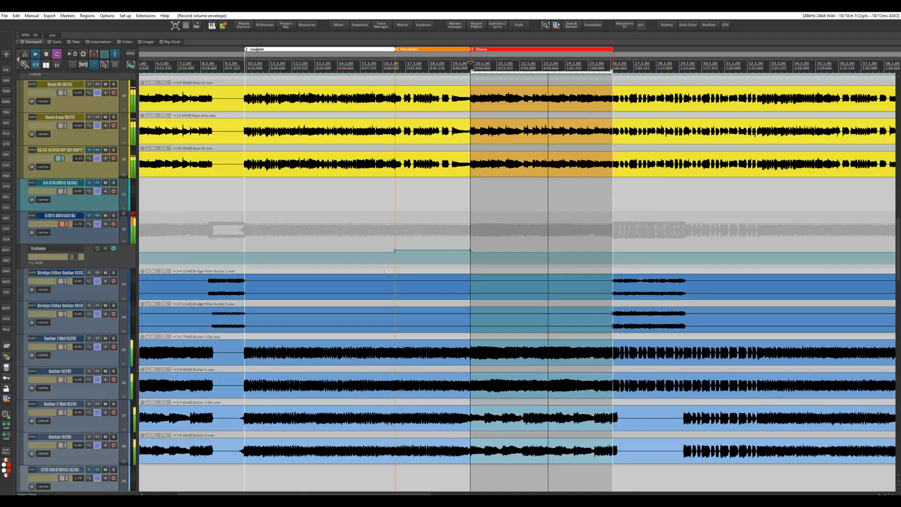
Show the volume envelope of the OHs drum track and lower its volume to about -4.7 dB
scroll(384, 271, "up", 10)
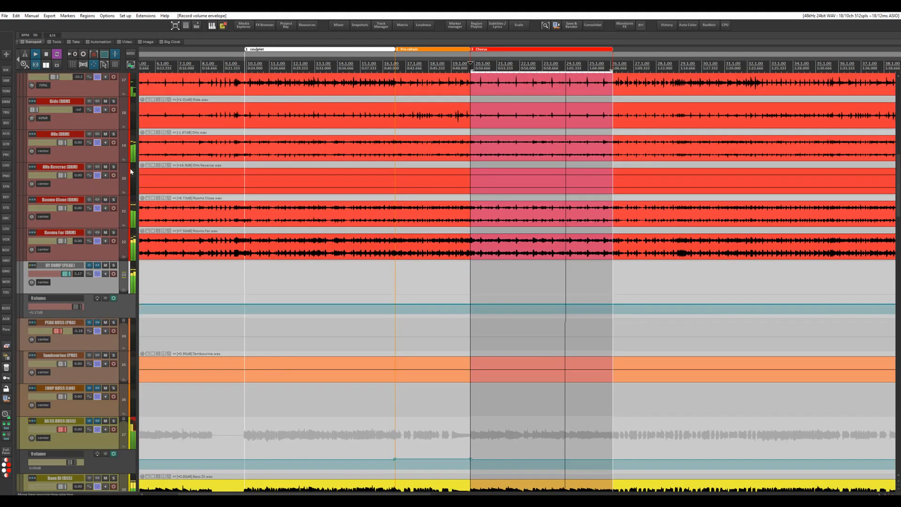
left_click(65, 149)
left_click_drag(61, 147, 59, 146)
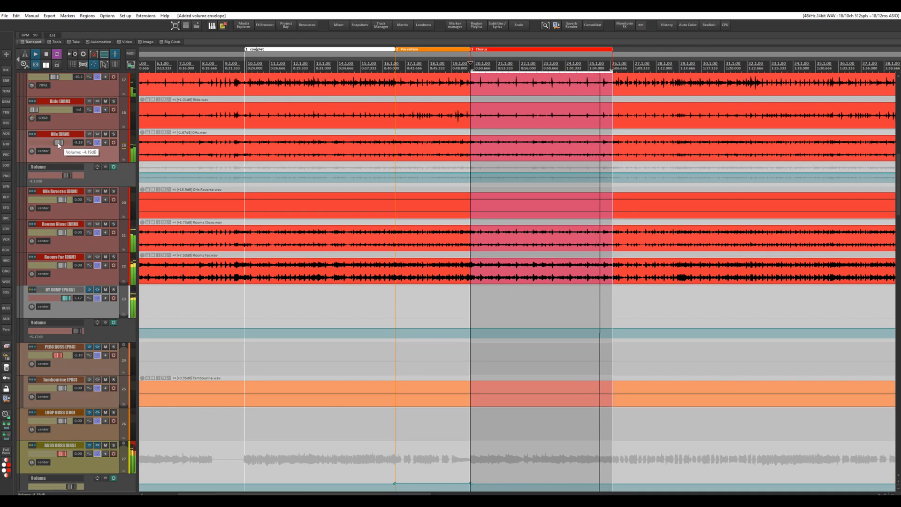
Cut about 2.7 dB near 10.3 kHz on band 6 of the Lead Vox Buss ReaEQ, with a bandwidth of about 0.93 oct
scroll(438, 270, "down", 14)
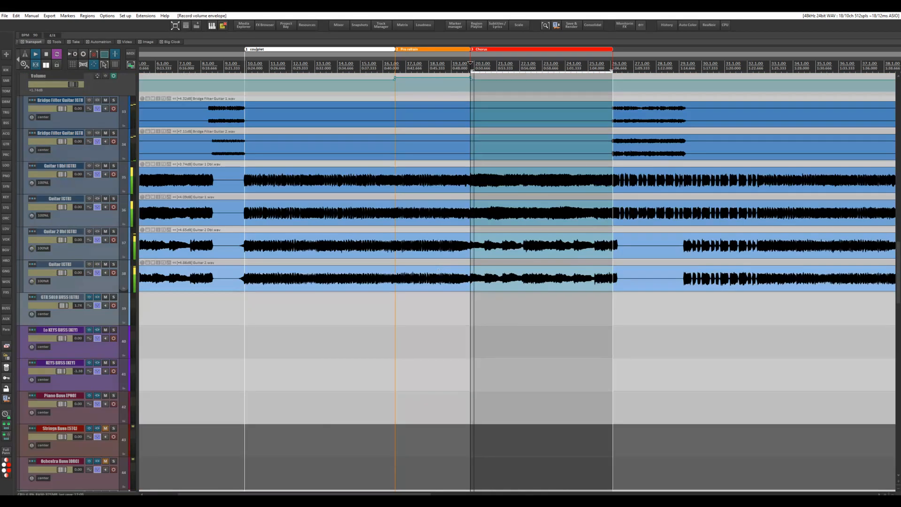
scroll(438, 270, "down", 12)
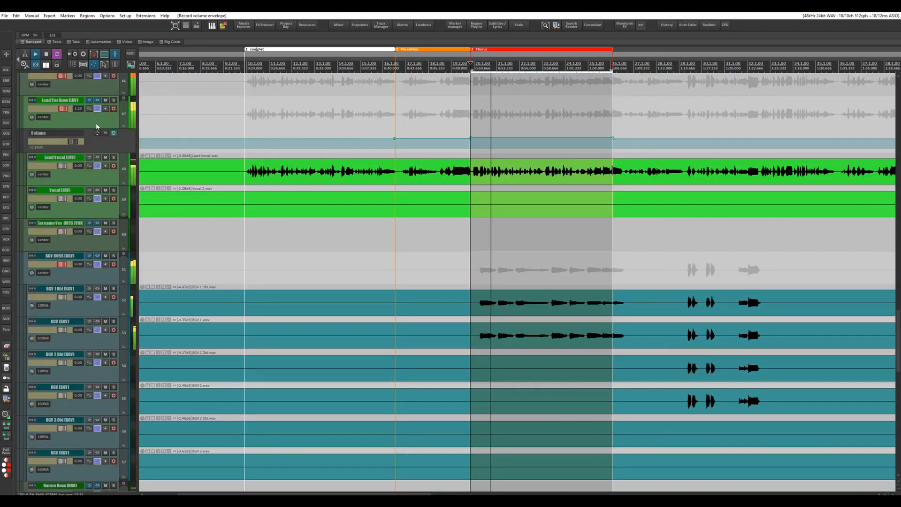
left_click(97, 108)
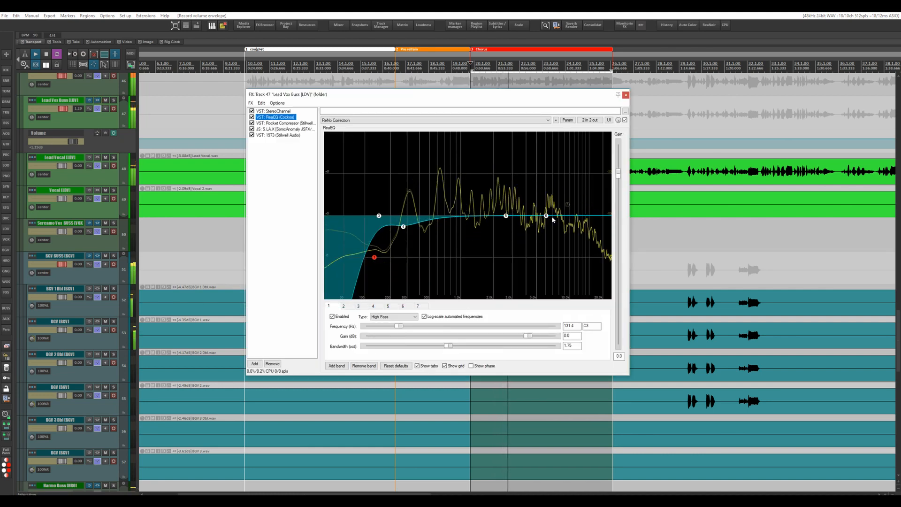
left_click_drag(553, 219, 571, 234)
scroll(572, 239, "up", 5)
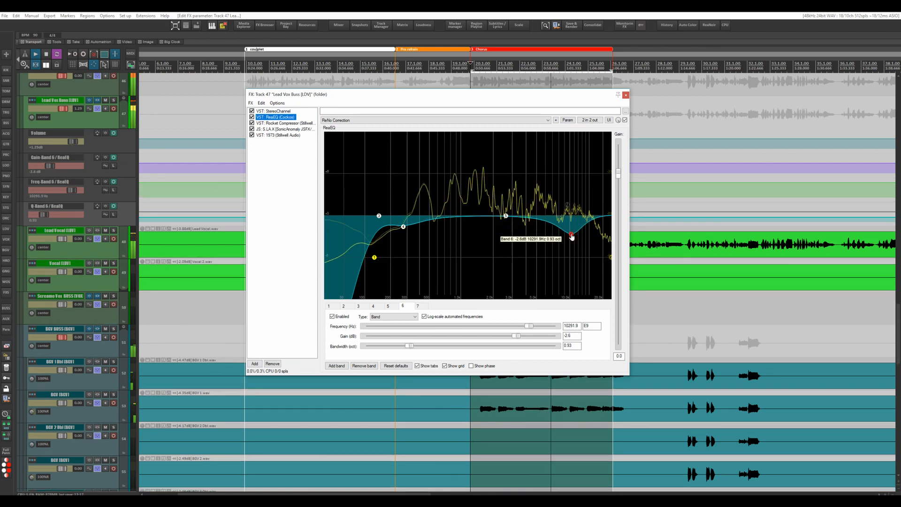
left_click(626, 96)
On the GTR'S BUSS ReaComp, set the release to about 509 ms and the wet output to about -1.0 dB
scroll(468, 191, "up", 8)
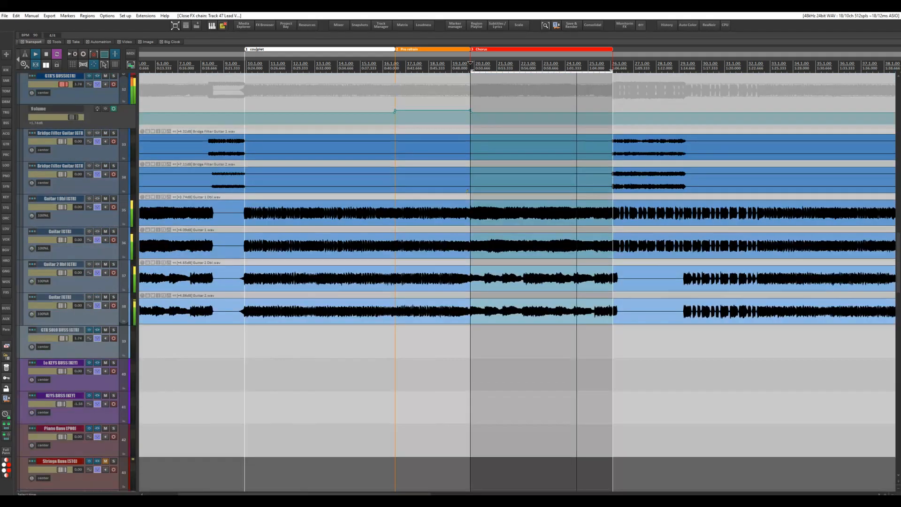
scroll(467, 190, "up", 1)
left_click(97, 142)
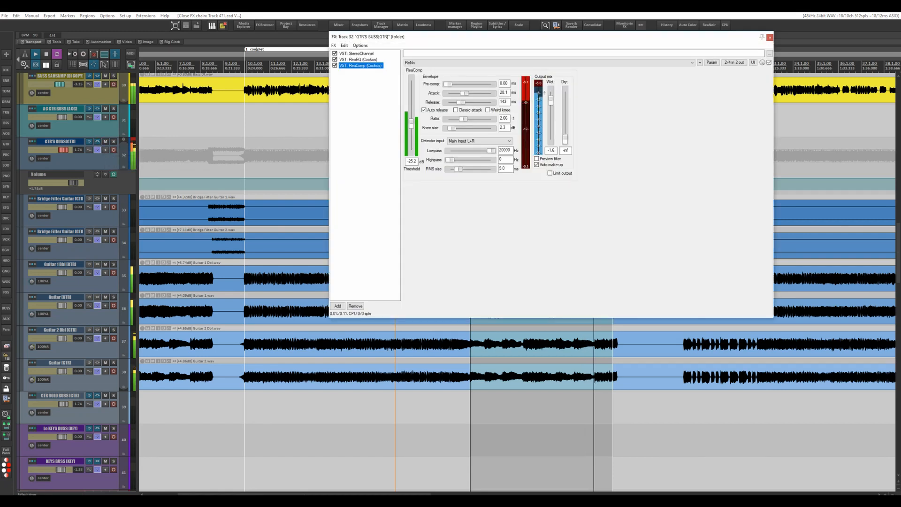
left_click_drag(456, 101, 469, 102)
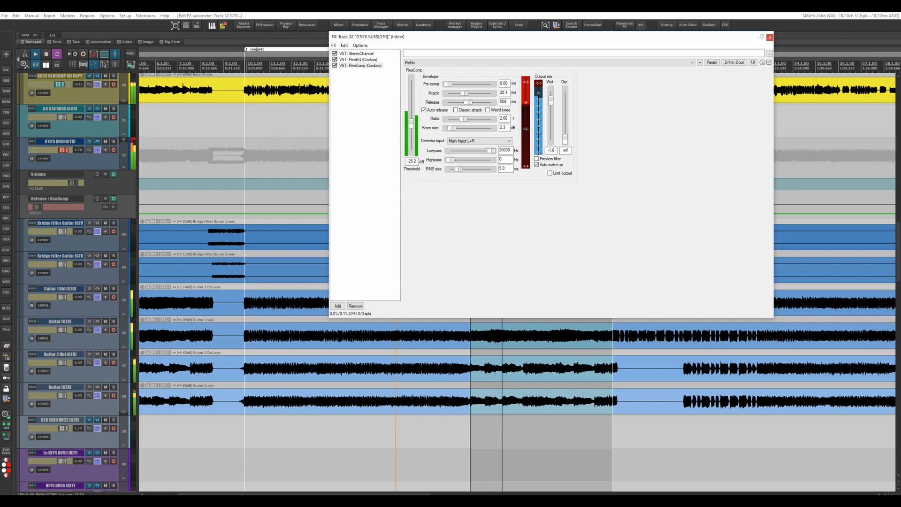
left_click_drag(550, 102, 551, 99)
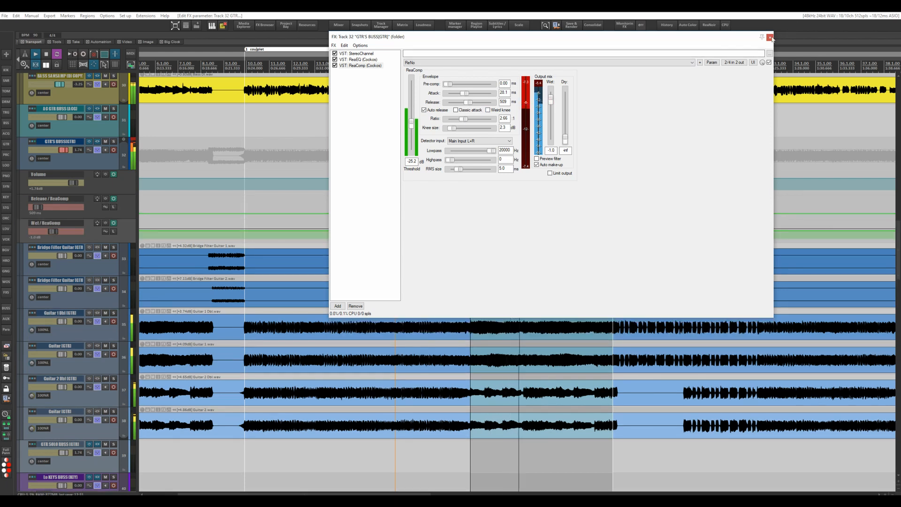
left_click(770, 38)
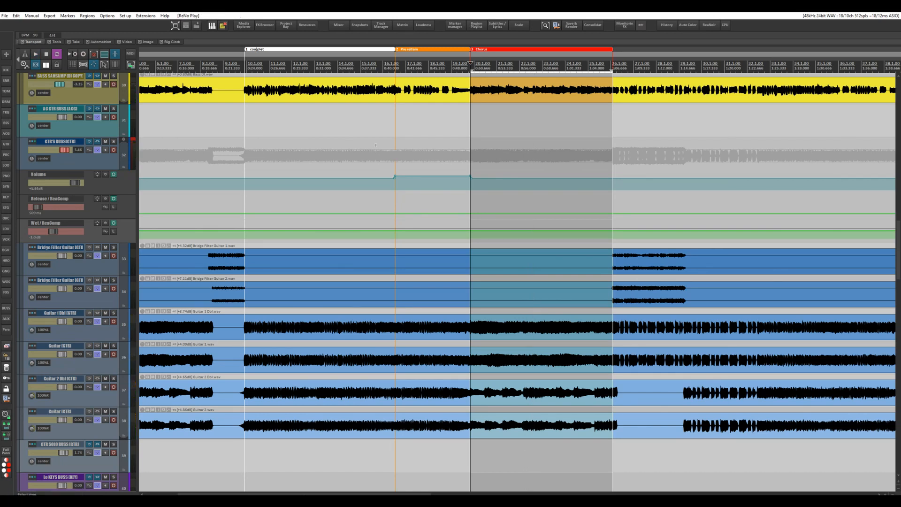
Write the current values of all writing envelopes to the Chorus time selection and turn off Latch Preview mode
key("w")
scroll(417, 198, "down", 10)
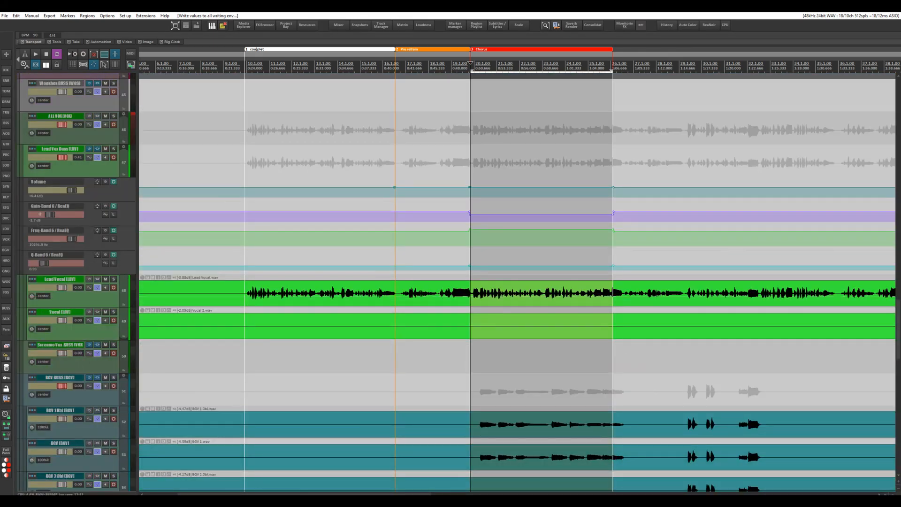
scroll(308, 186, "up", 13)
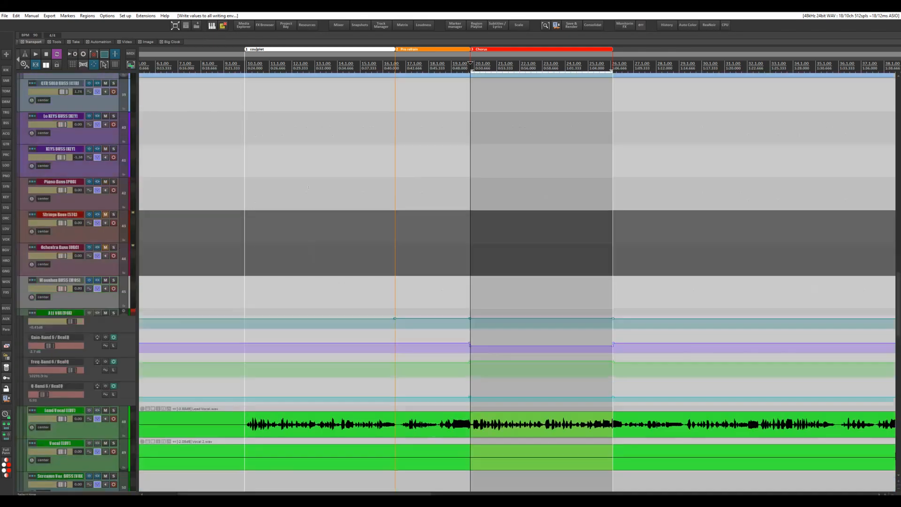
scroll(308, 186, "up", 5)
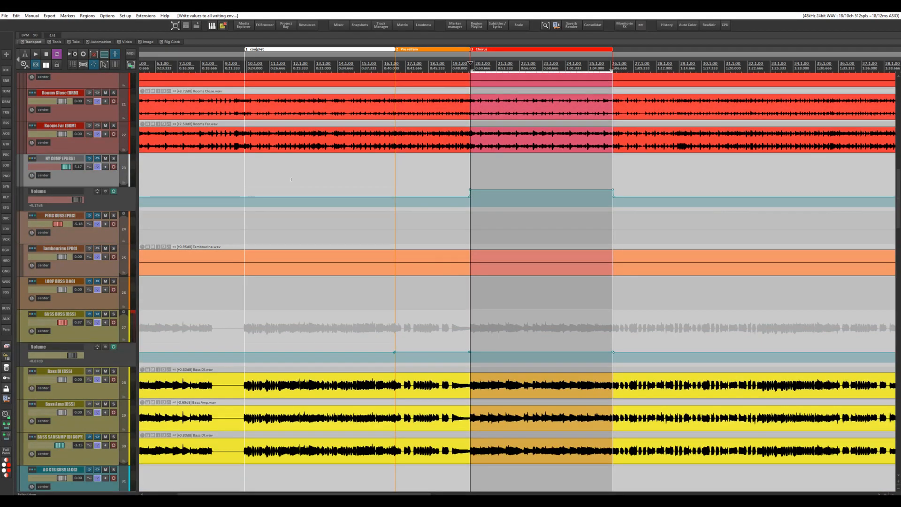
key("Escape")
Examine the automation envelopes written across the Chorus on the bass, guitar, drum and parallel compression tracks
scroll(291, 180, "down", 5)
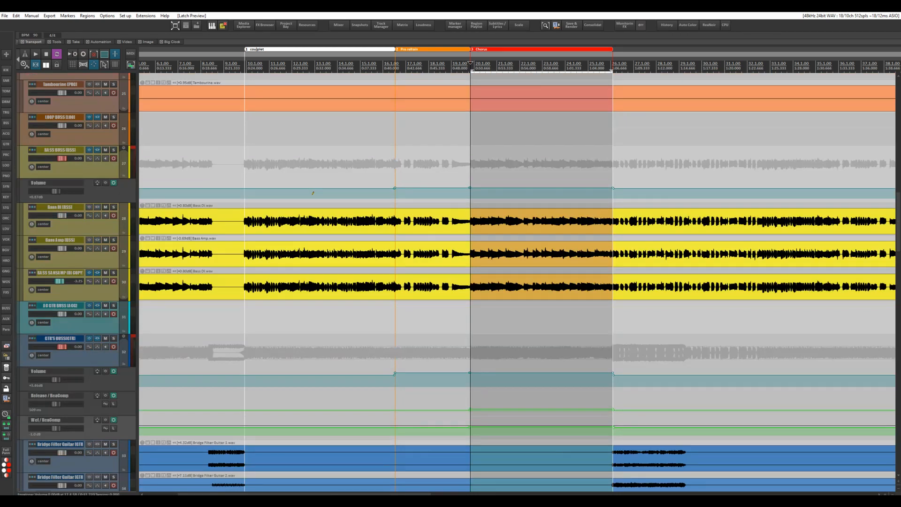
scroll(313, 192, "down", 4)
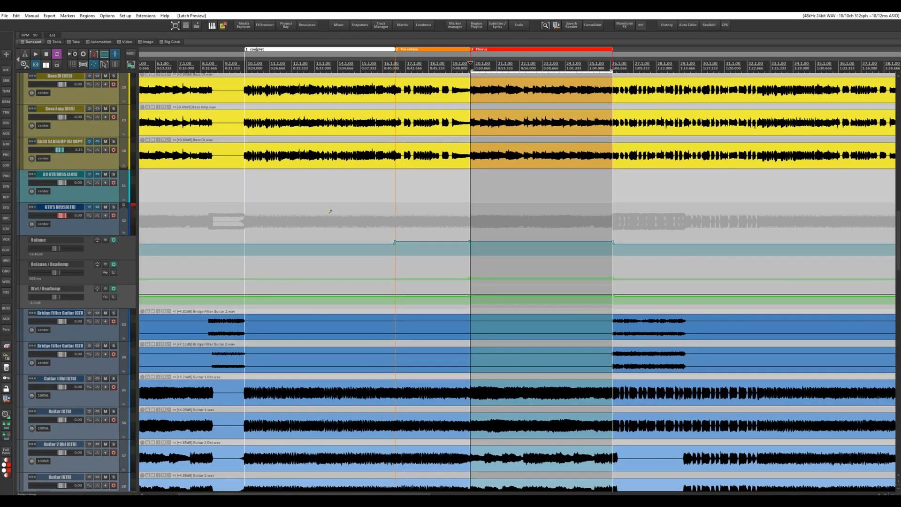
scroll(331, 212, "down", 3)
scroll(329, 213, "down", 6)
scroll(326, 235, "up", 7)
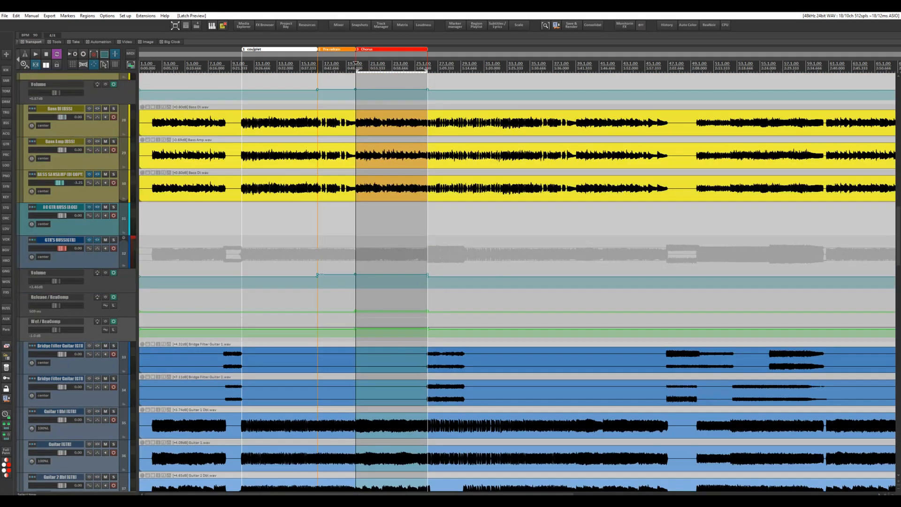
scroll(154, 196, "up", 2)
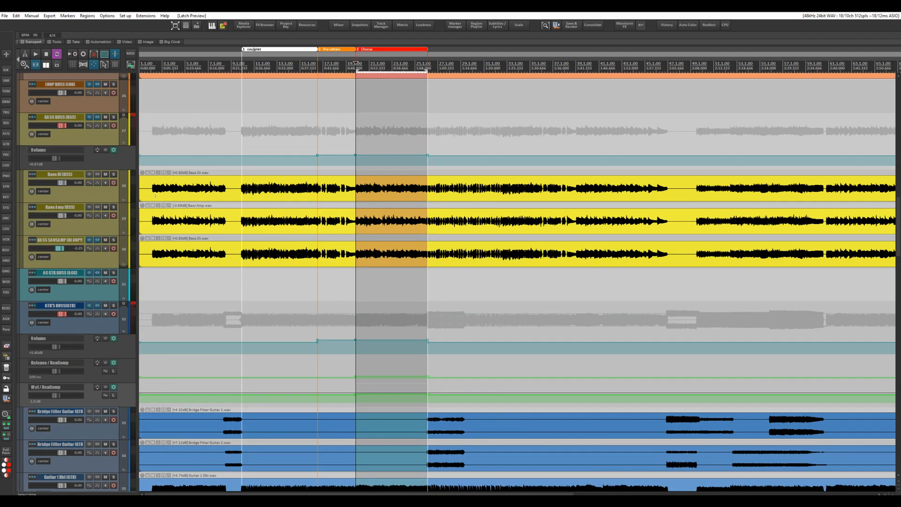
scroll(104, 160, "down", 5)
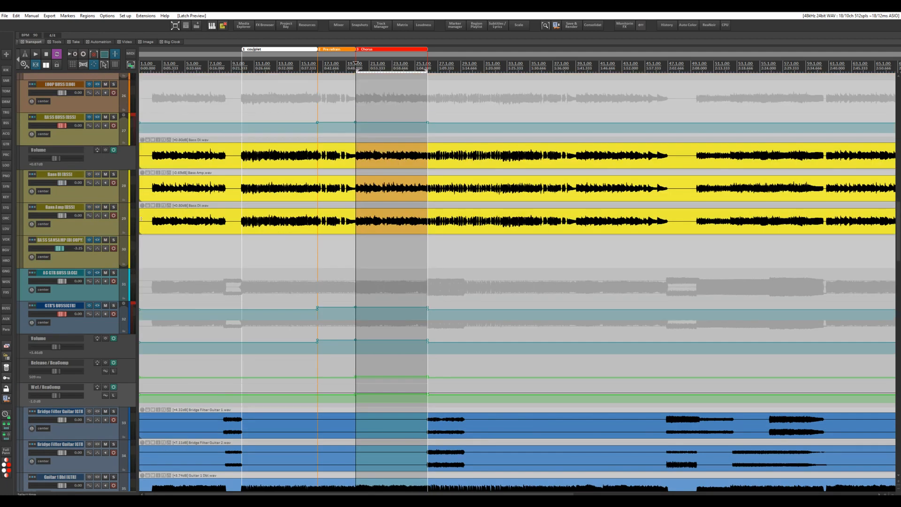
scroll(120, 179, "up", 20)
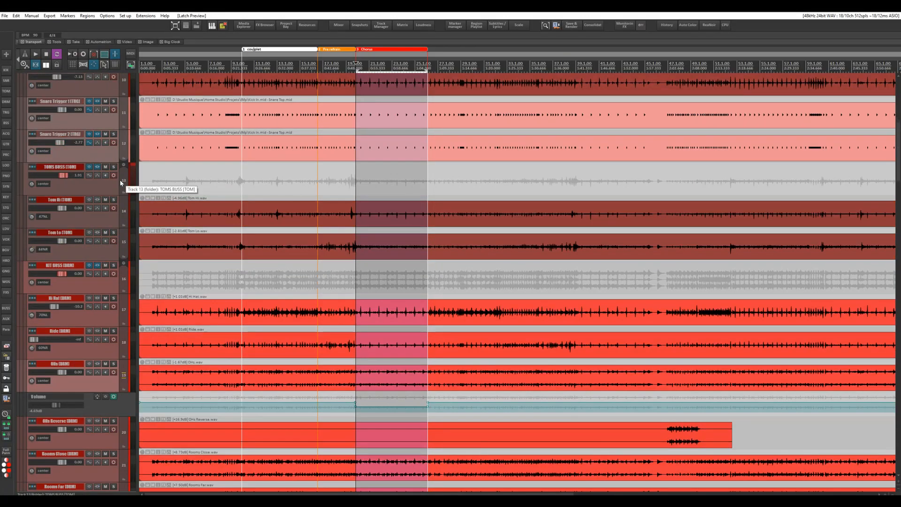
scroll(119, 180, "down", 5)
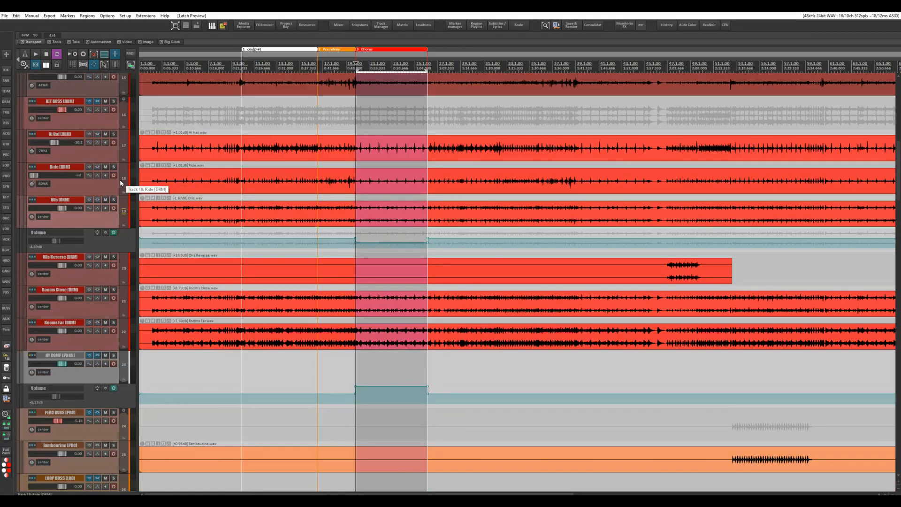
Look up the action assigned to the Alt+E shortcut in the Main section of the action list, and close the list
left_click(126, 16)
left_click(139, 26)
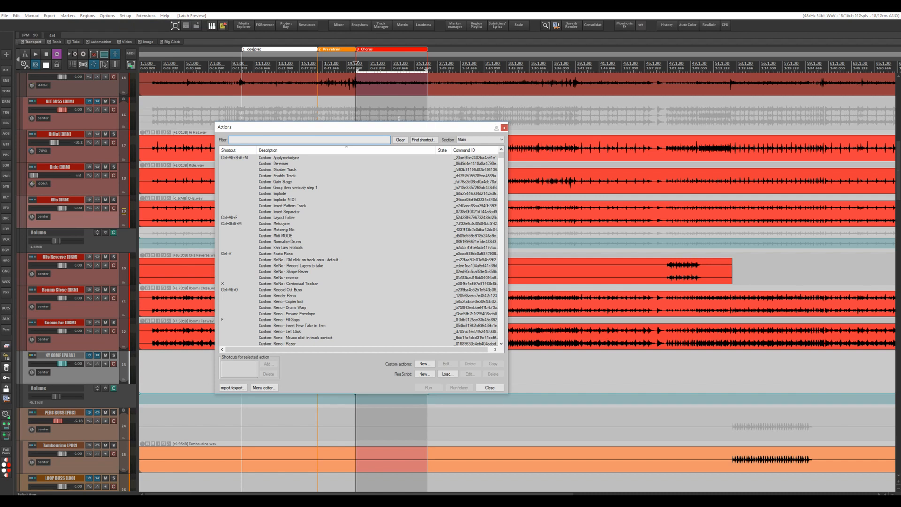
left_click(422, 139)
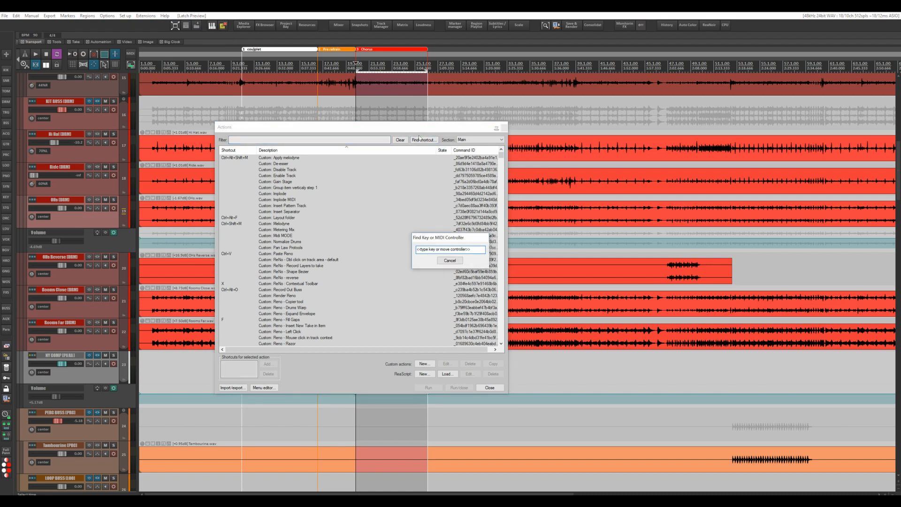
key("alt+e")
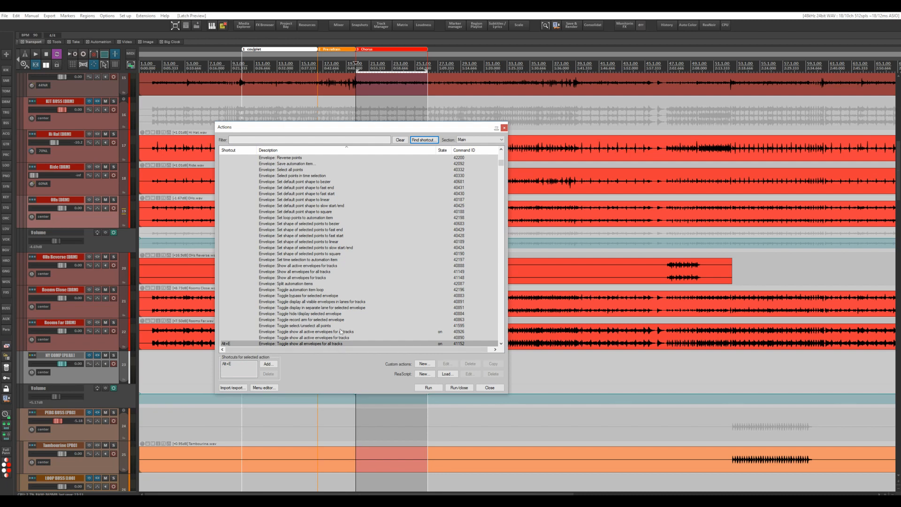
left_click(504, 128)
Hide all envelopes on all tracks and look over the guitar, keys and vocal tracks
key("alt+e")
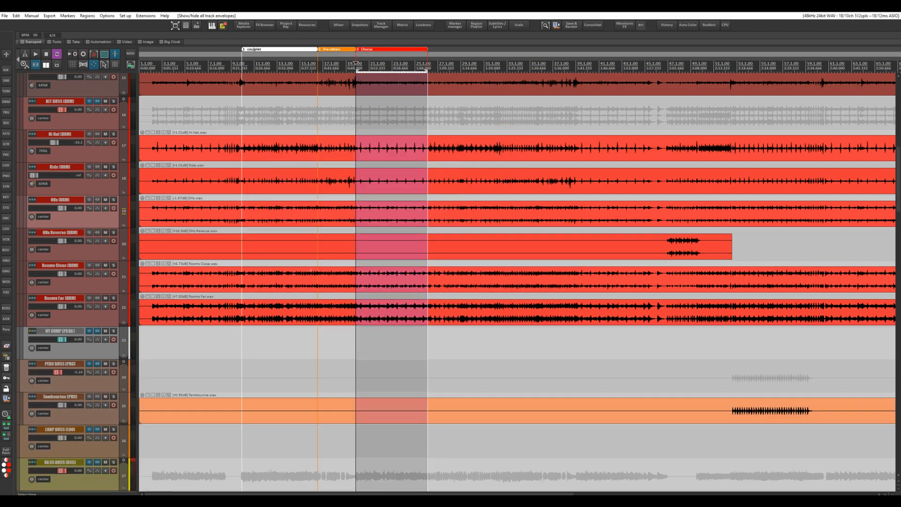
scroll(516, 281, "down", 10)
scroll(309, 271, "down", 6)
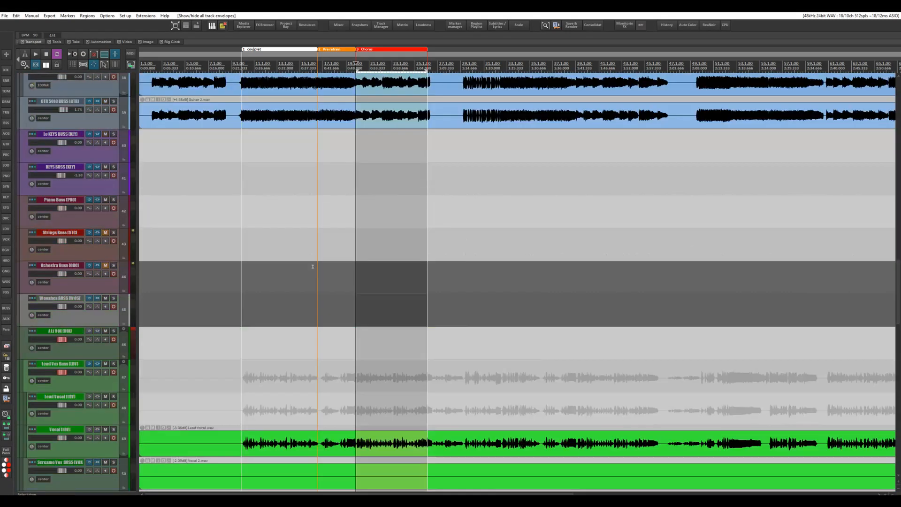
scroll(313, 259, "up", 3)
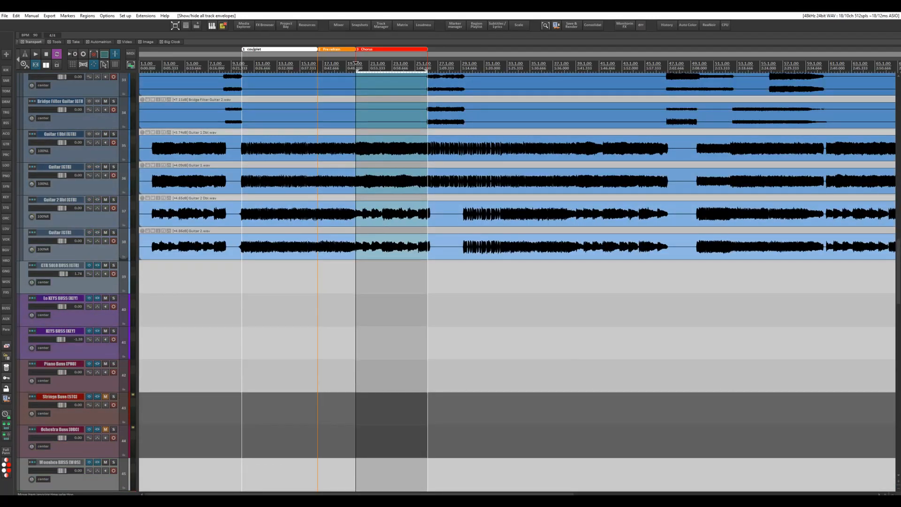
scroll(302, 240, "up", 4)
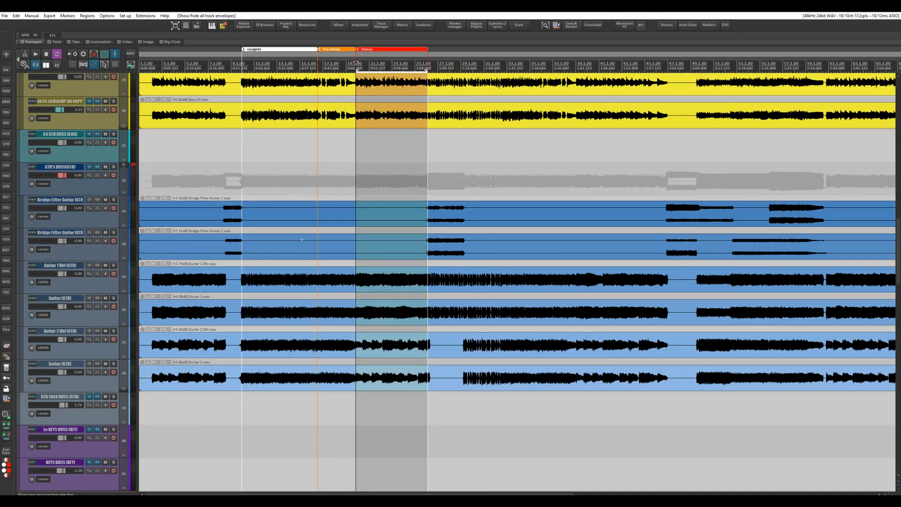
Show the envelopes of all tracks once more to view the bass and guitar automation, and hide them again
key("v")
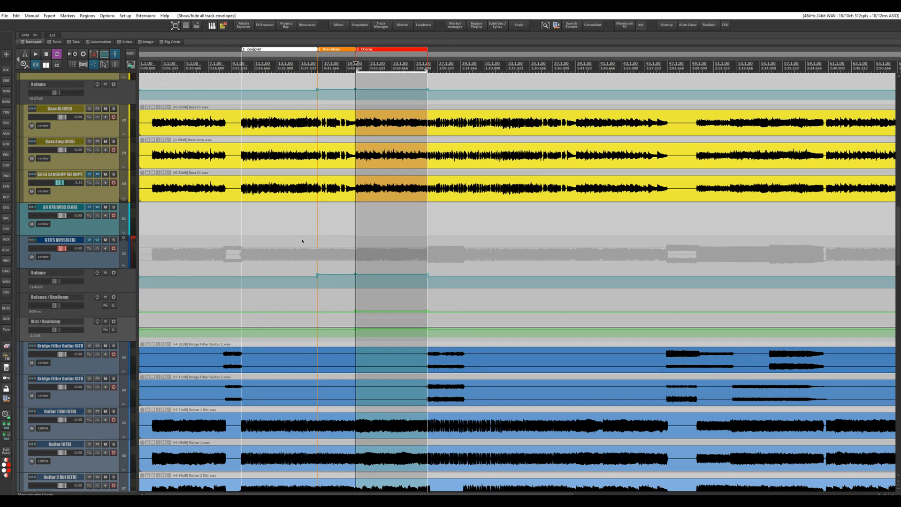
scroll(302, 240, "up", 3)
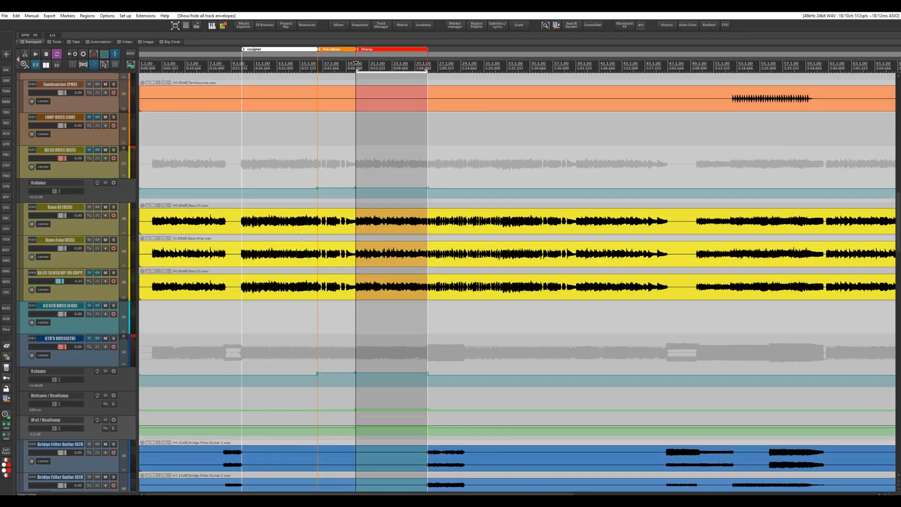
scroll(302, 240, "down", 4)
key("v")
Play the song from the middle of the couplet region with the Submaster and drum tracks in view, and stop playback
scroll(302, 239, "up", 2)
scroll(301, 239, "up", 10)
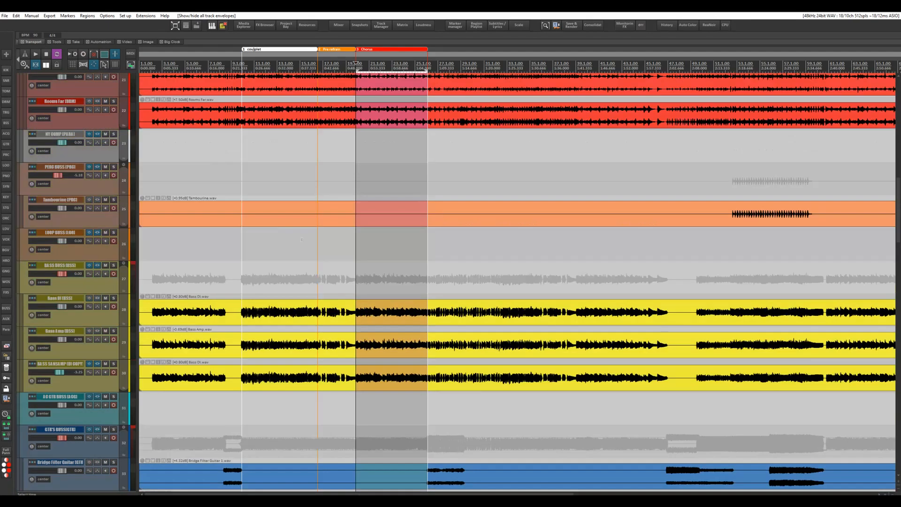
scroll(301, 239, "up", 12)
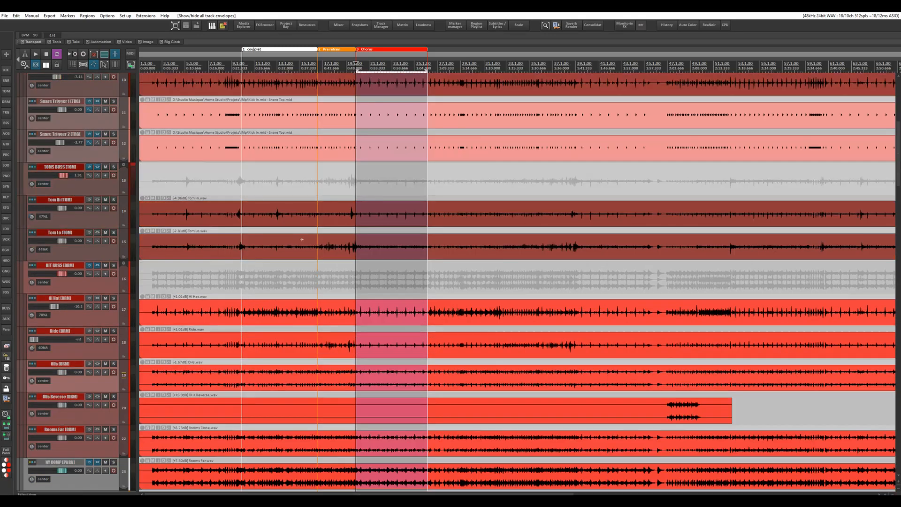
scroll(302, 240, "up", 2)
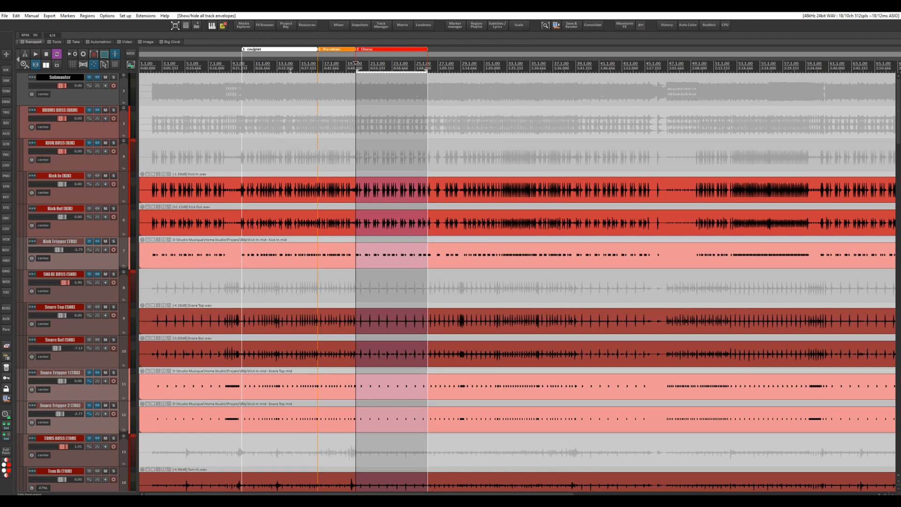
left_click(290, 63)
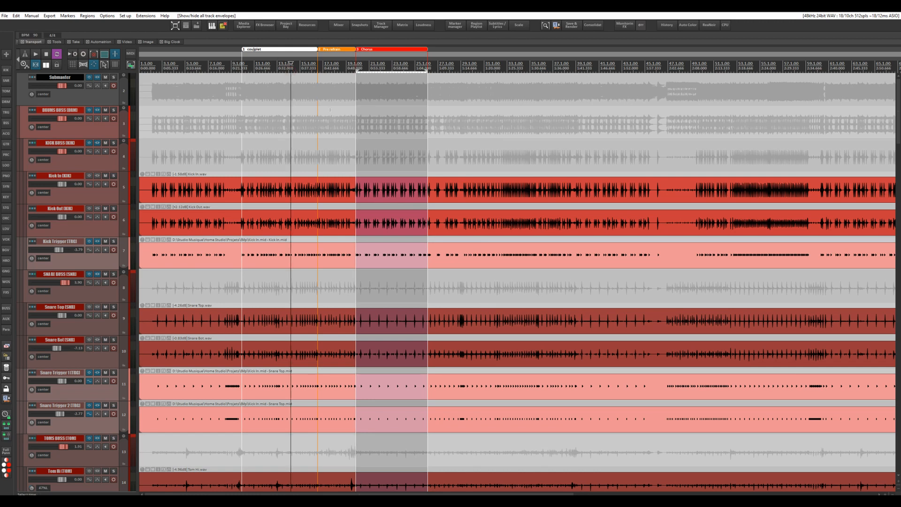
key("space")
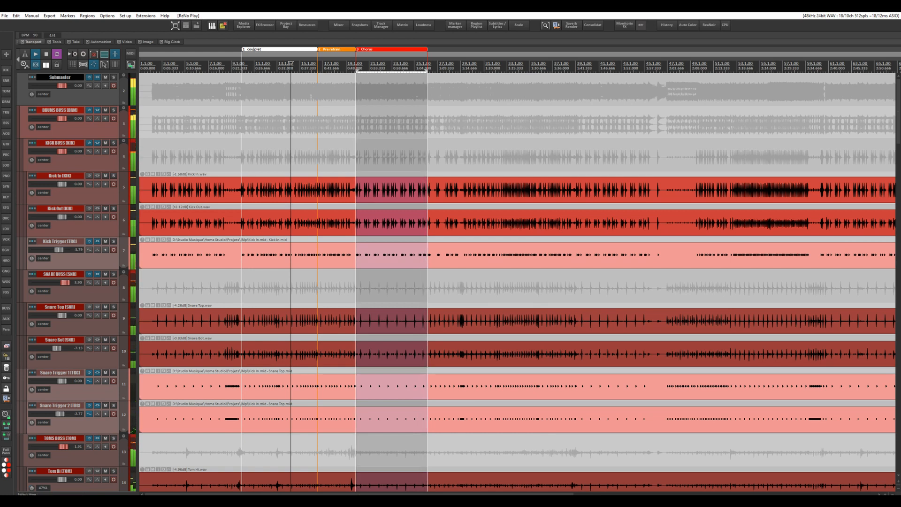
key("space")
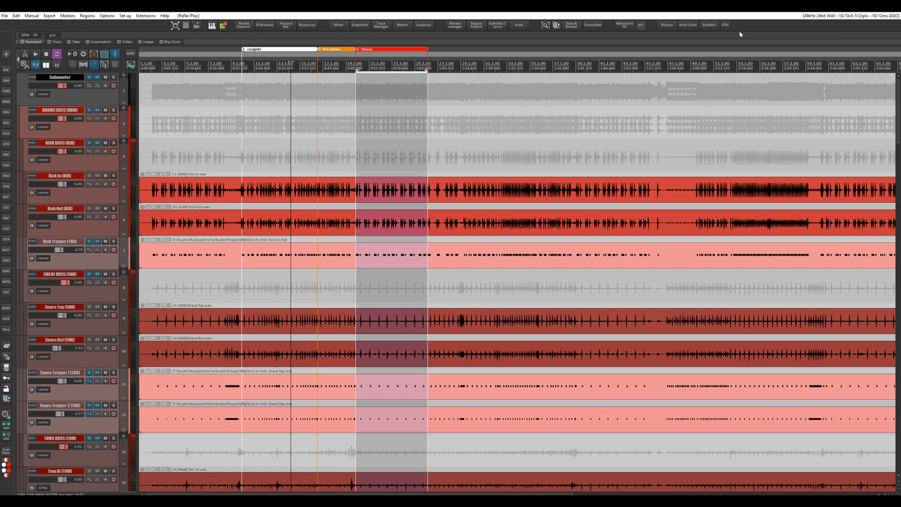